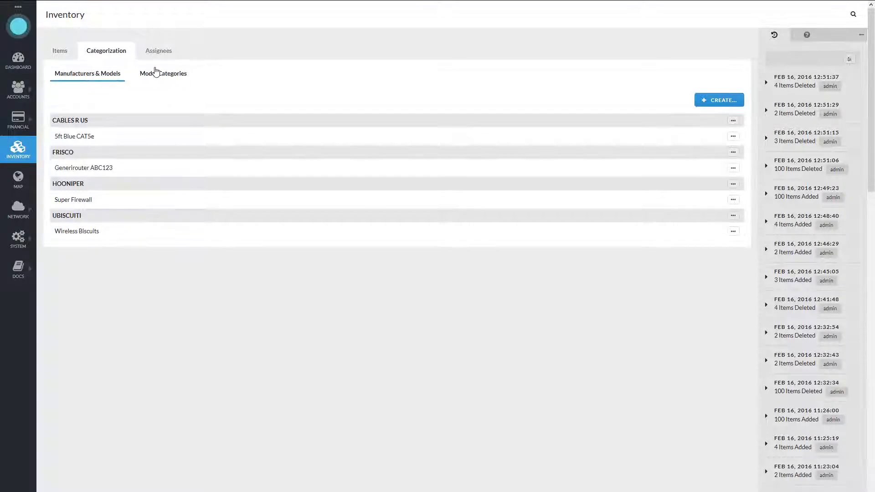
click(154, 52)
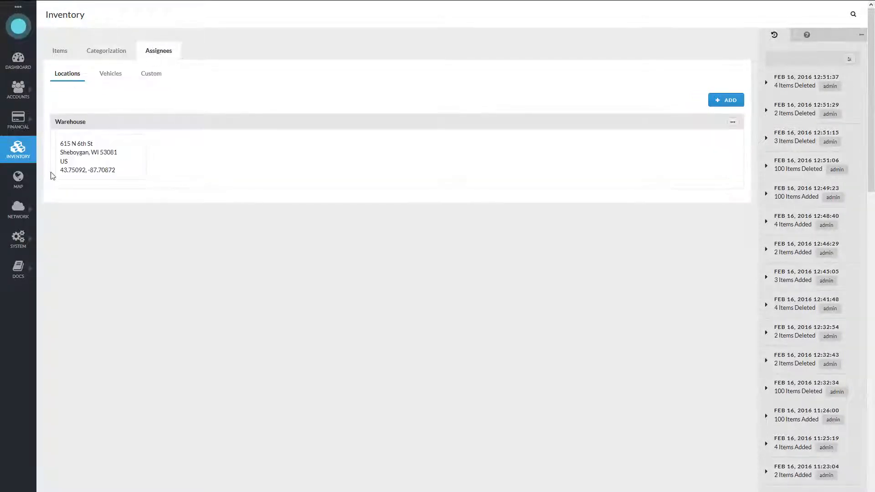
click(102, 49)
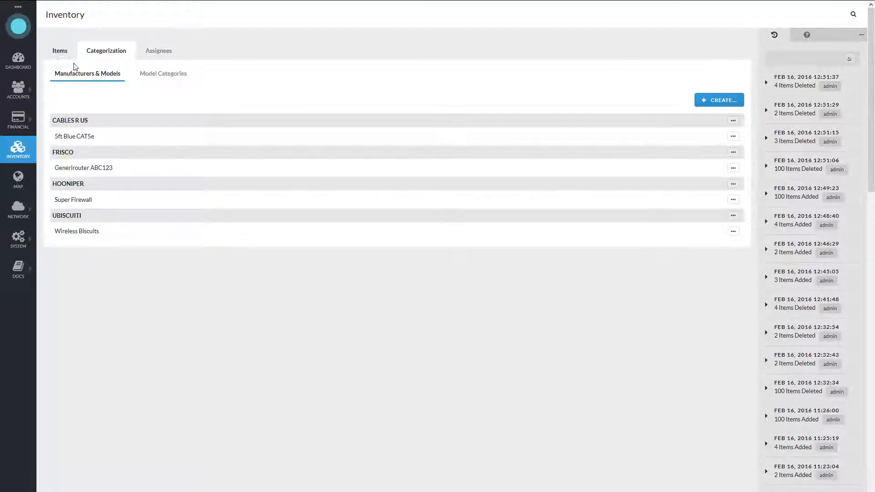
- Start adding items assigned to Warehouse, choosing manufacturer Frisco and model Generirouter ABC123, with a purchase price of $89.95
click(64, 53)
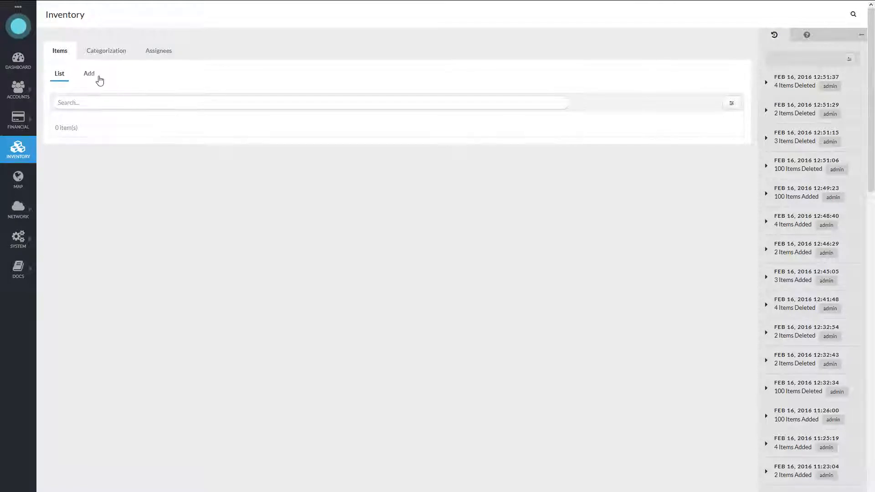
click(94, 78)
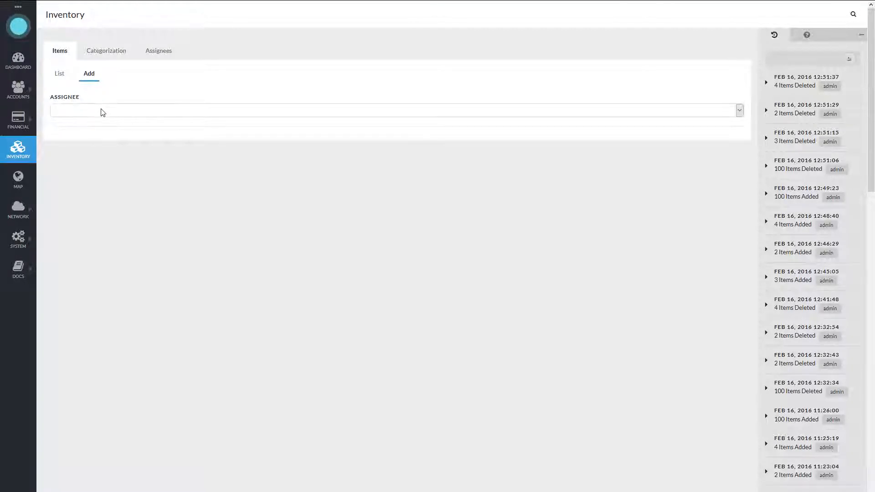
click(103, 113)
click(91, 141)
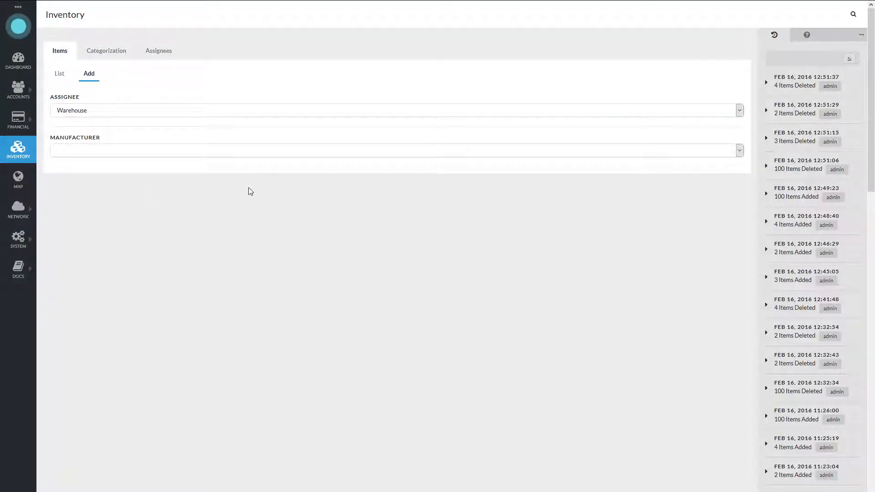
click(104, 152)
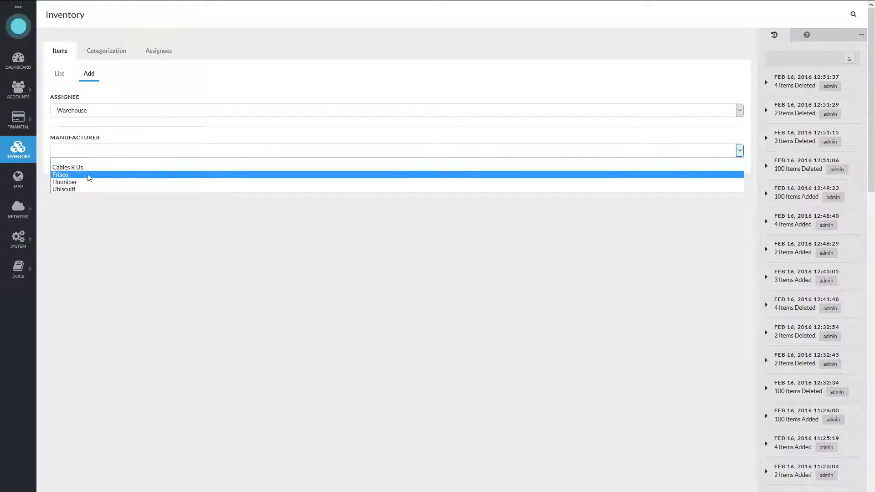
click(86, 176)
click(77, 186)
click(108, 204)
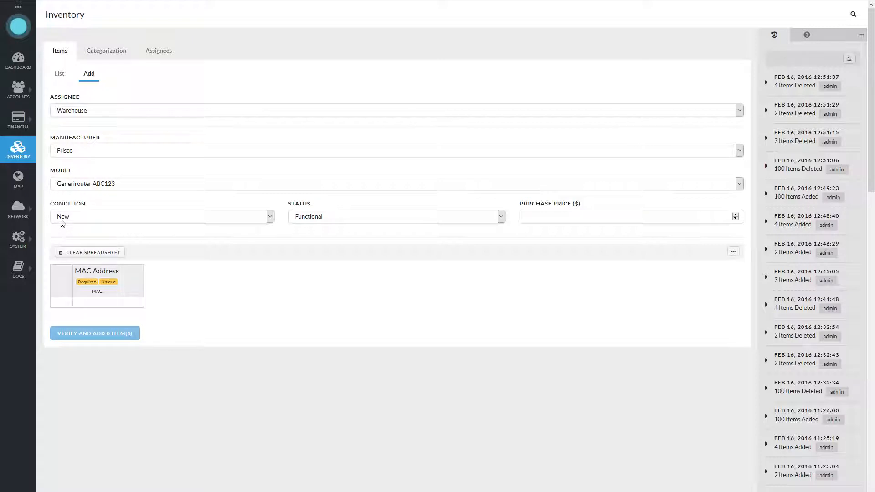
click(598, 215)
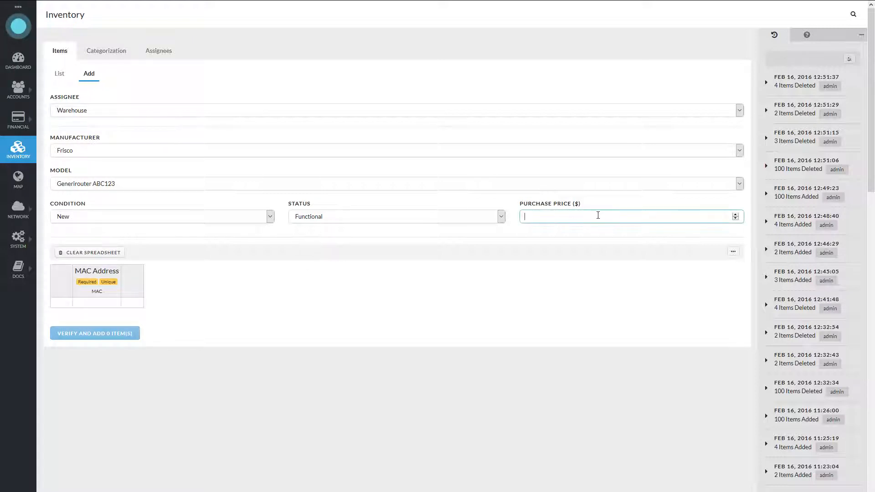
text(89.95)
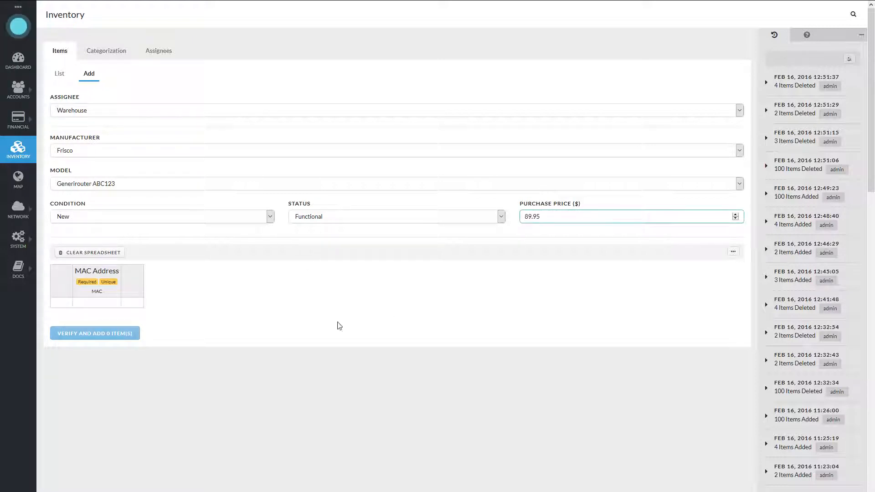
- Enter BD:AB:CD:12:34:12 as the MAC address of the first Generirouter item
click(98, 304)
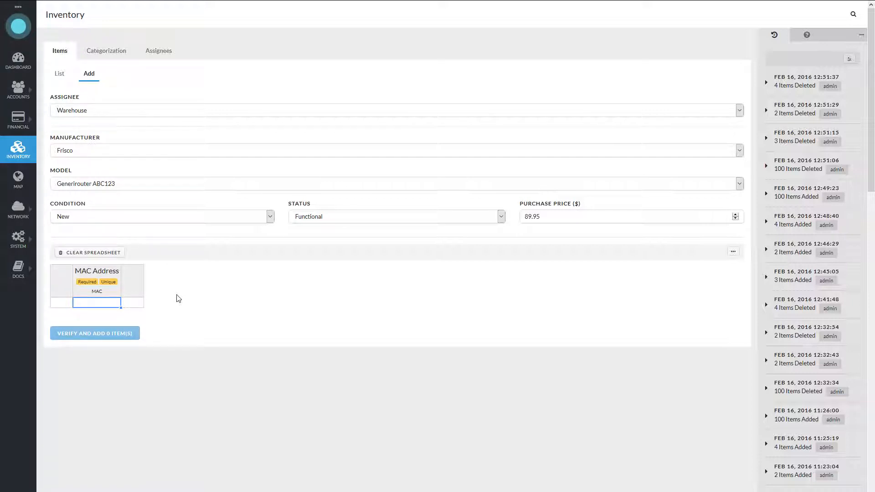
text(b)
text(BD:)
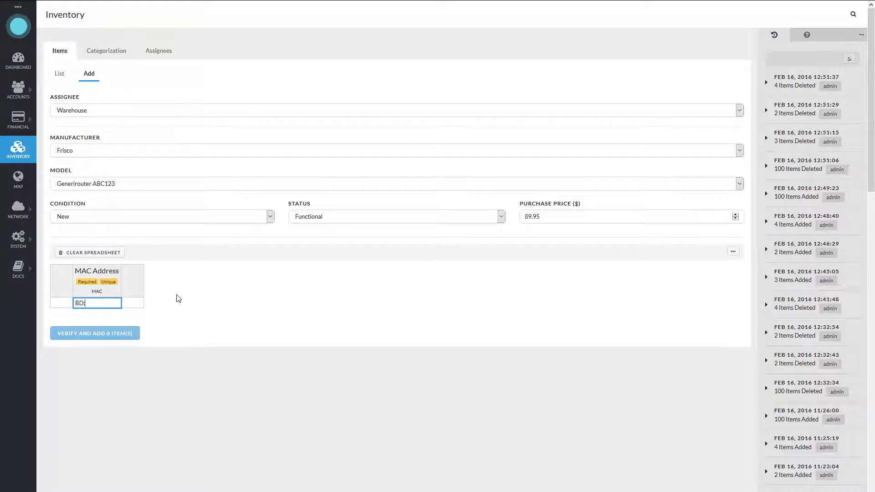
text(AB:CD:12:34:12)
key(Return)
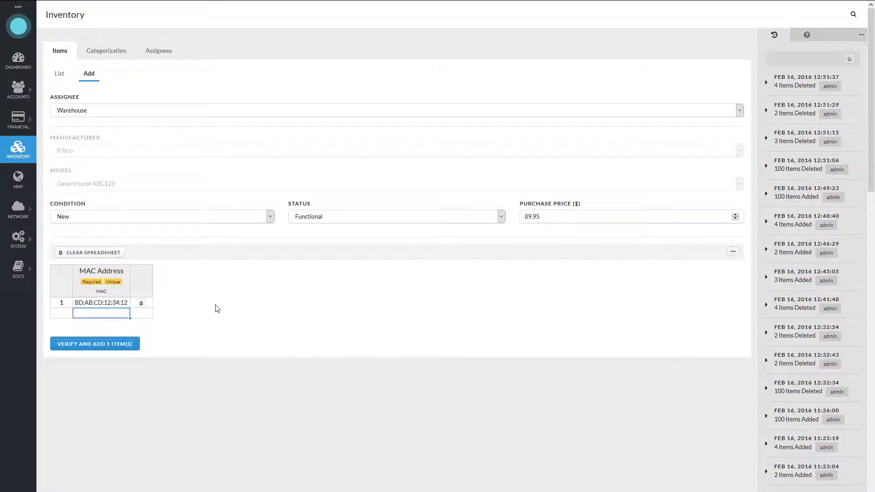
- Enter DE:FE:DE:CA:12:23 as the second item's MAC address, and verify and add both routers to the inventory
text(DE:FE:DE)
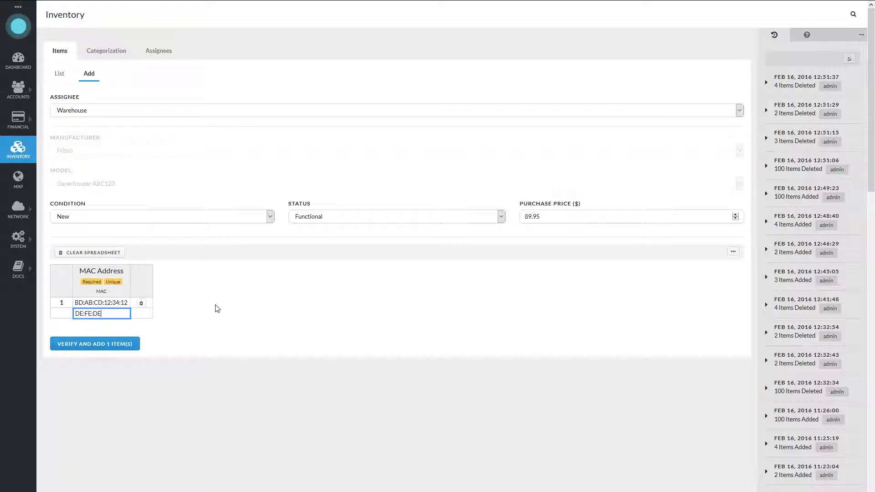
text(:CA:12:23)
key(Return)
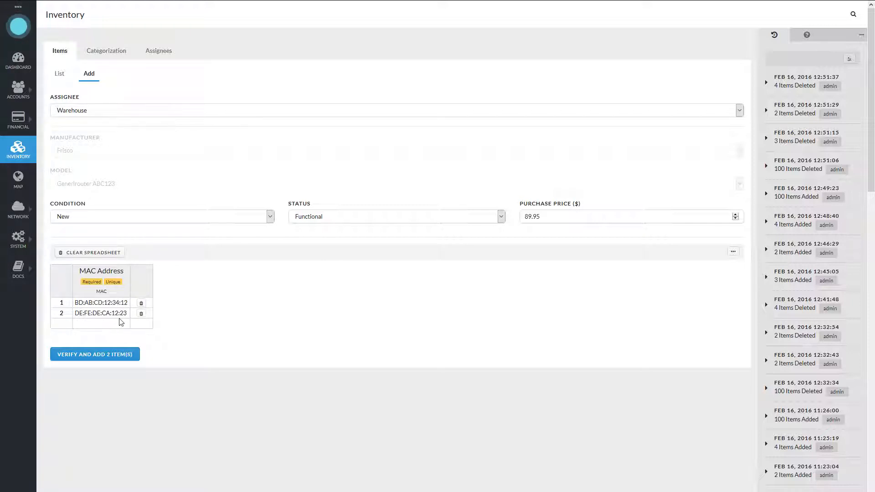
click(117, 356)
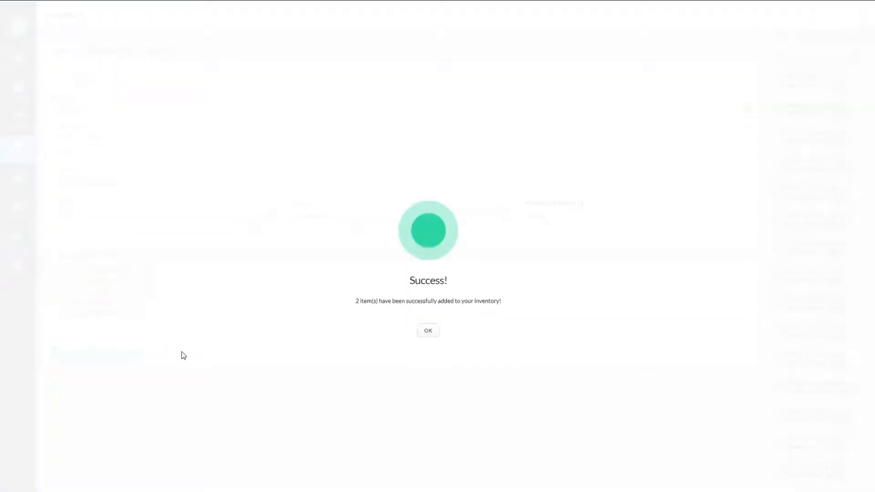
click(427, 331)
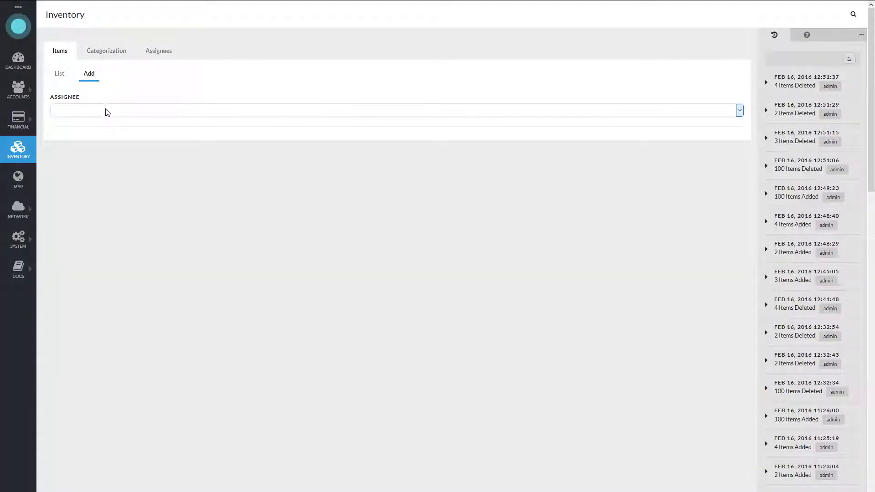
- Set up another Warehouse entry for manufacturer Hooniper, model Super Firewall, with a purchase price of $109.95
click(107, 112)
click(94, 140)
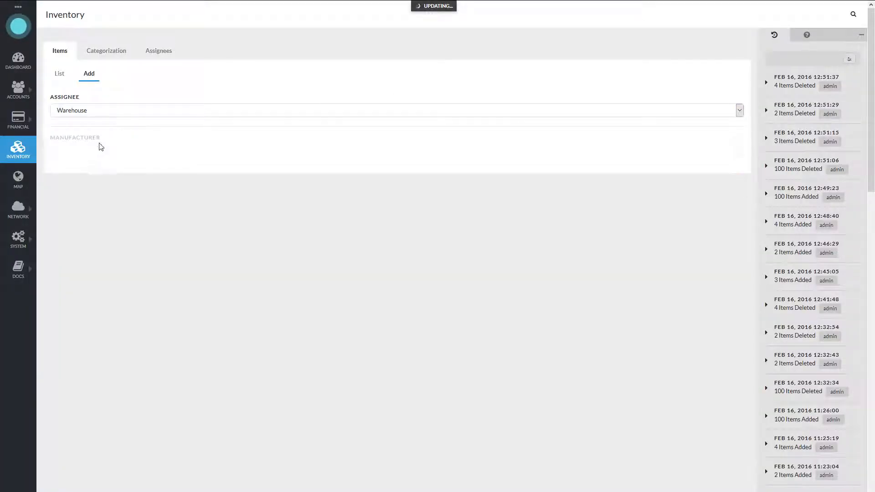
click(96, 151)
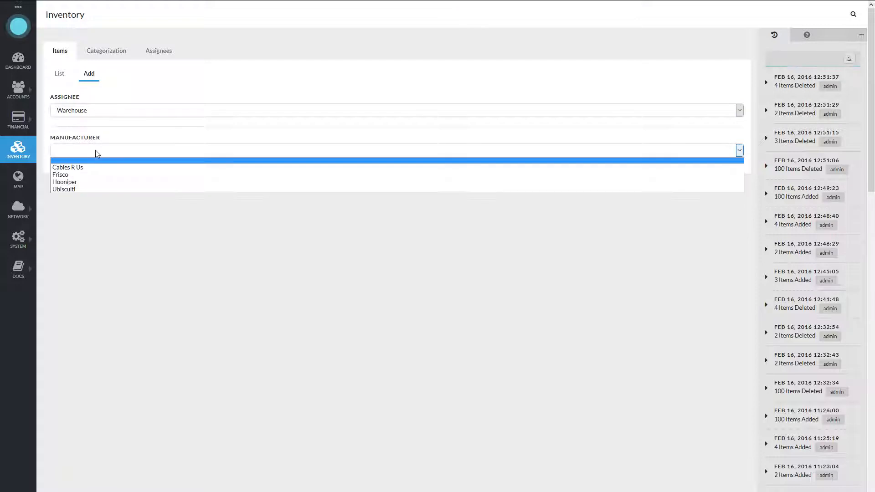
click(82, 182)
click(86, 184)
click(84, 201)
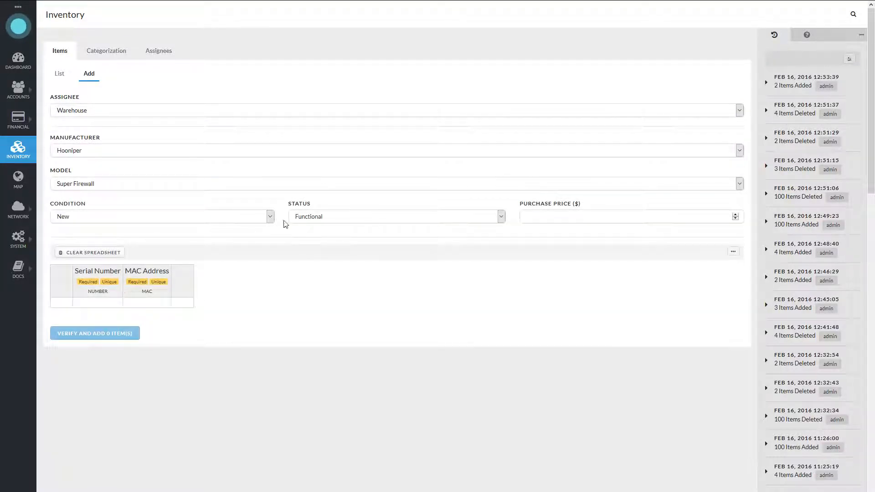
click(591, 217)
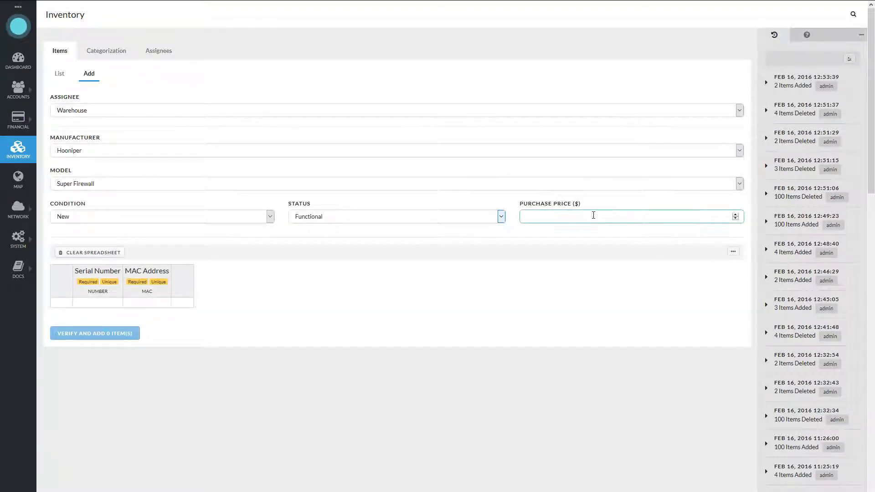
text(109.95)
click(578, 243)
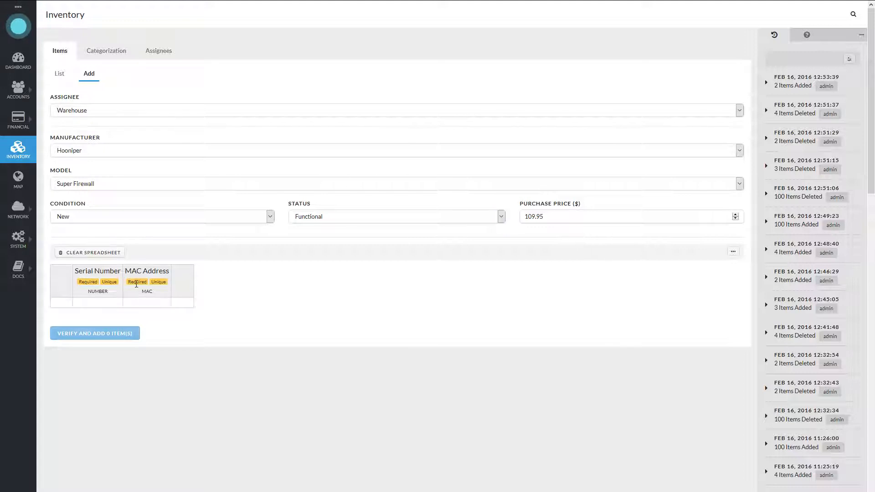
- Enter the MAC addresses FE:ED:DE:AF:CA:FE and 12:12:34:34:AB:CD for two Super Firewall items
click(153, 305)
text(FE:ED:DE:AF:CA:FE)
key(Return)
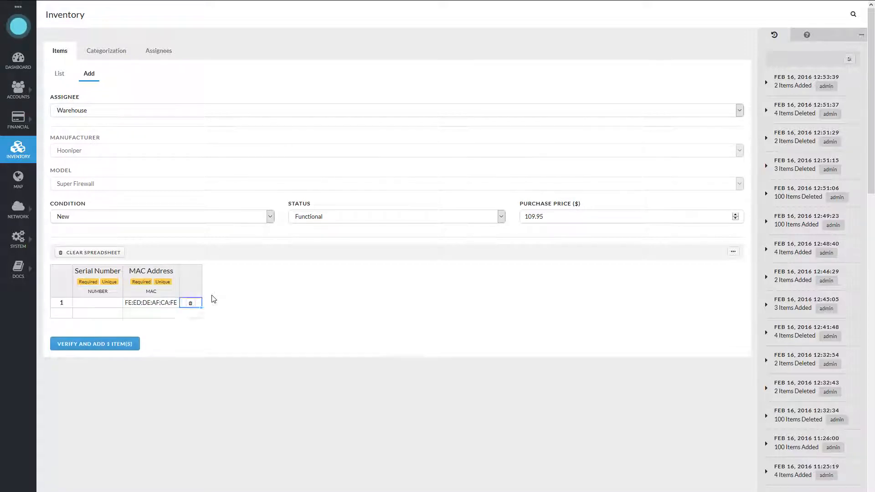
text(12:12:)
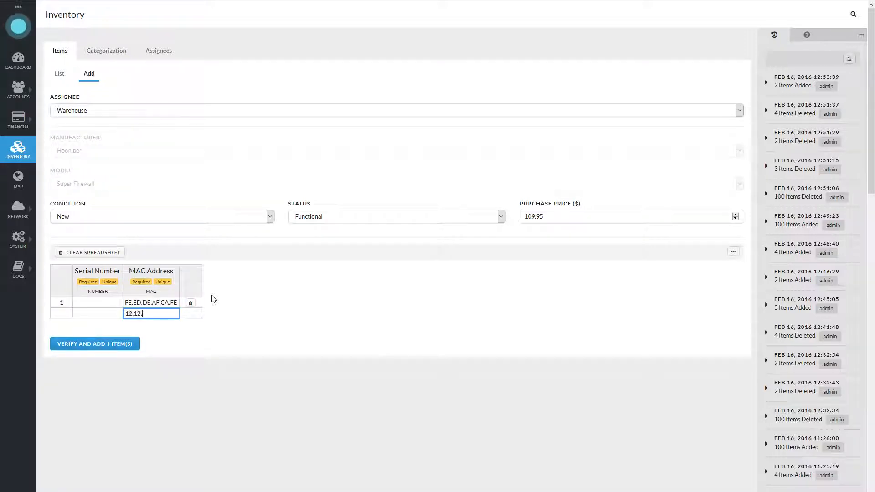
text(34:34:AB:CD)
key(Return)
click(99, 305)
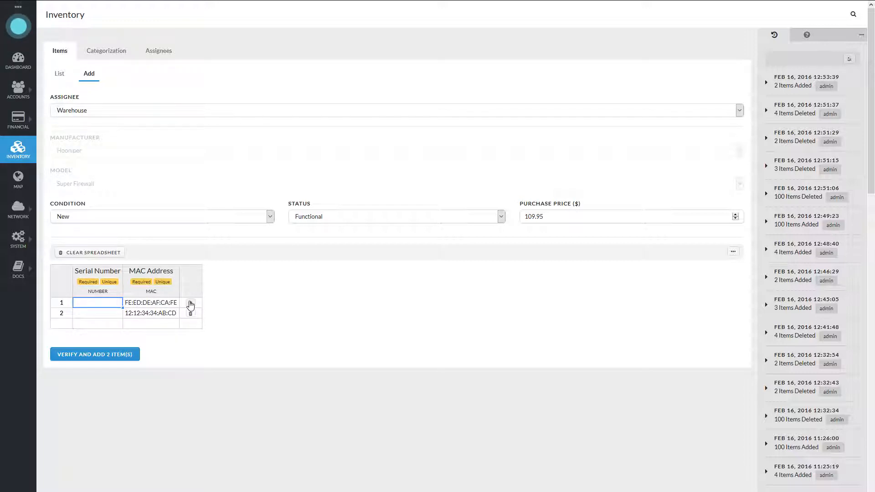
text(269327525944)
key(Return)
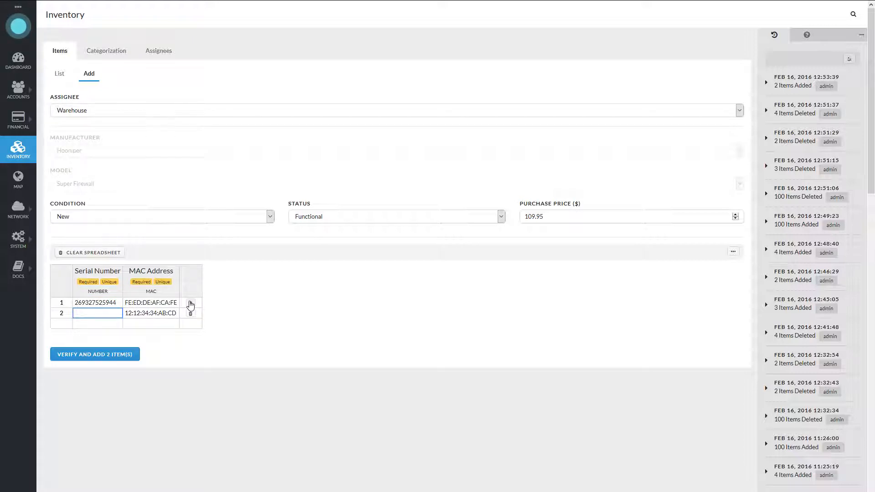
text(629327525944)
key(Return)
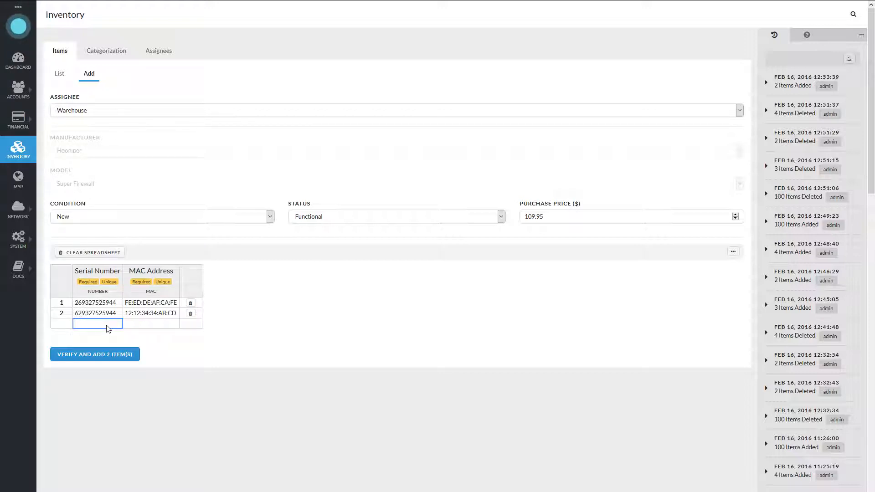
- Verify the two Super Firewall items and confirm adding them to the inventory
click(101, 302)
click(145, 303)
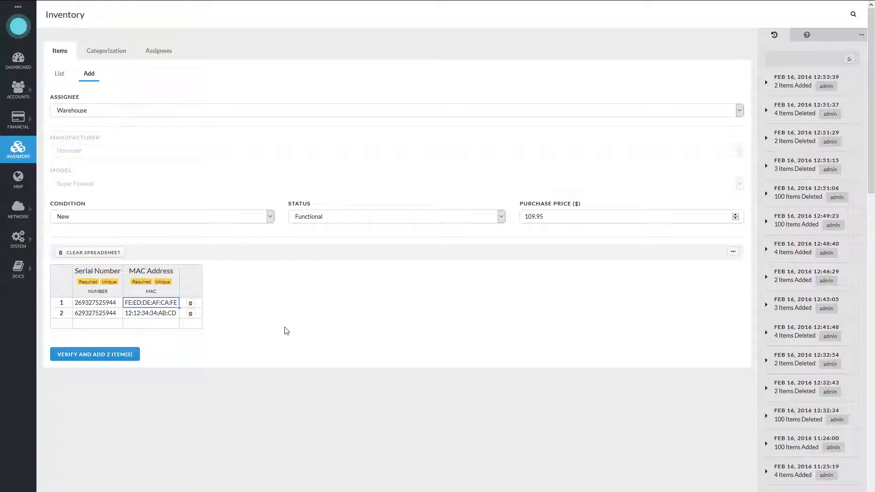
click(117, 360)
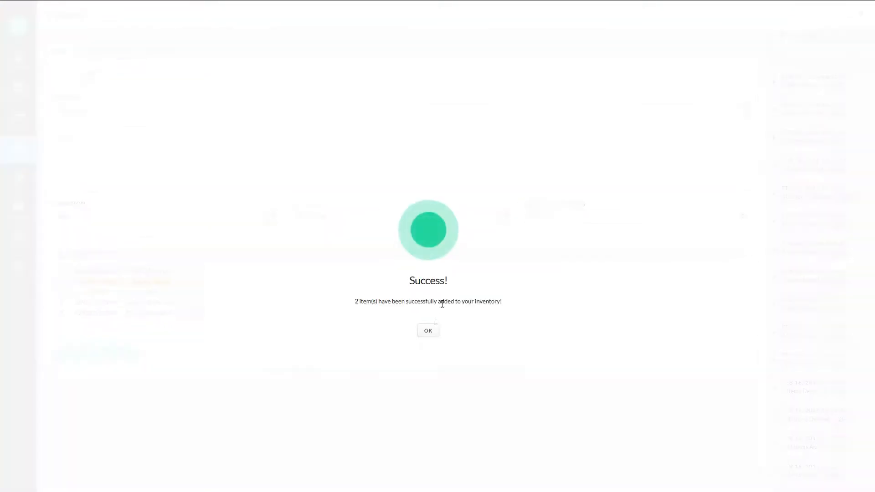
click(430, 330)
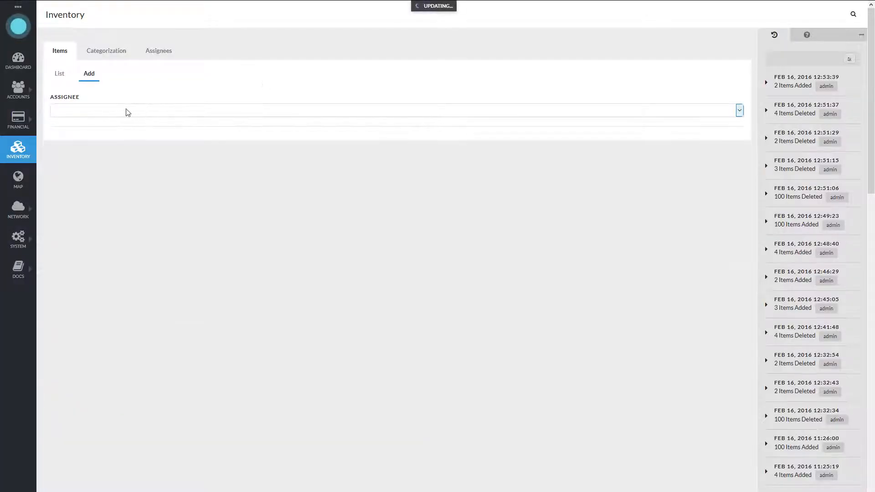
- Set up a Warehouse entry for manufacturer Ubiscuiti, model Wireless Biscuits, with a purchase price of $57.93
click(127, 111)
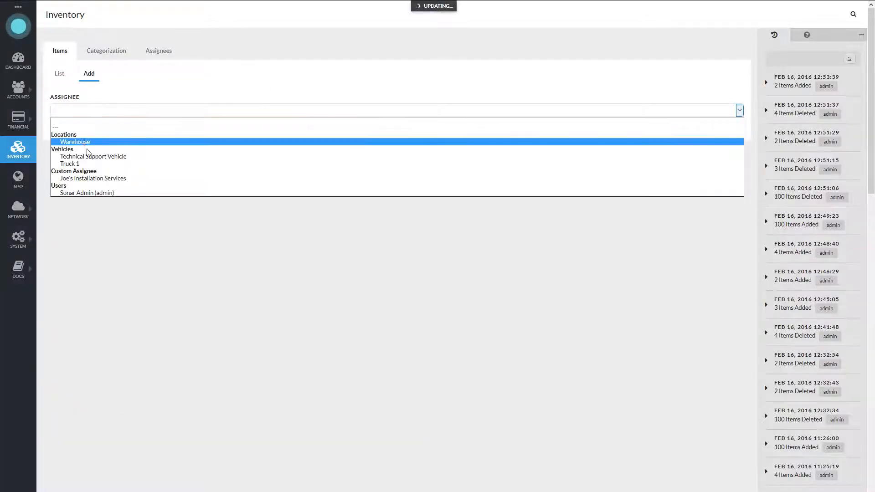
click(105, 142)
click(94, 152)
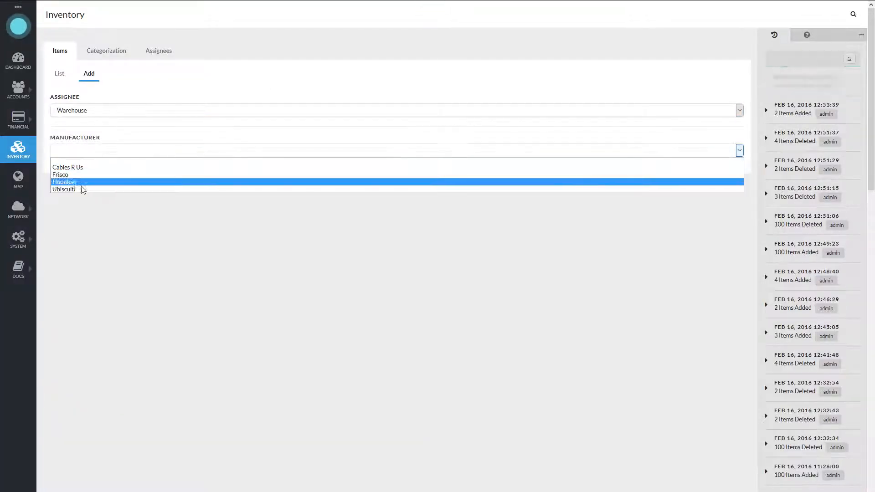
click(82, 189)
click(103, 184)
click(103, 200)
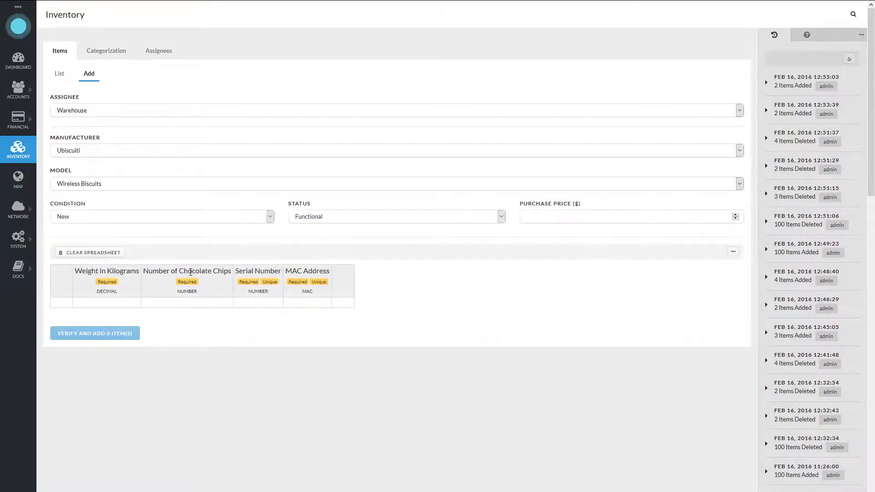
click(553, 217)
text(57.93)
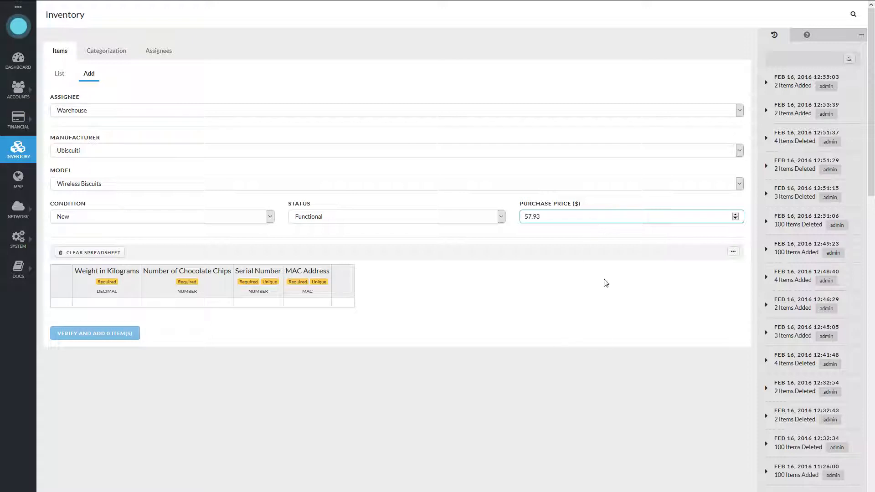
click(546, 232)
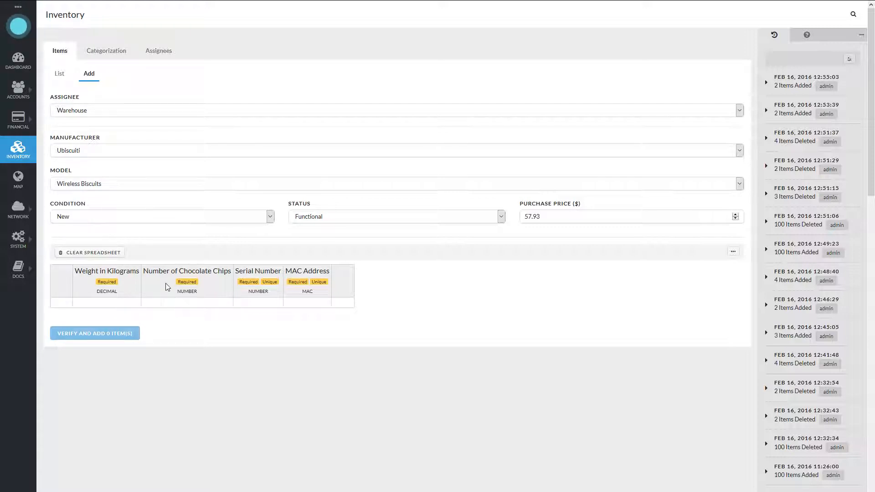
- Import wireless.csv into the item spreadsheet, ignoring empty lines, and try to verify and add the four Wireless Biscuits items
click(733, 251)
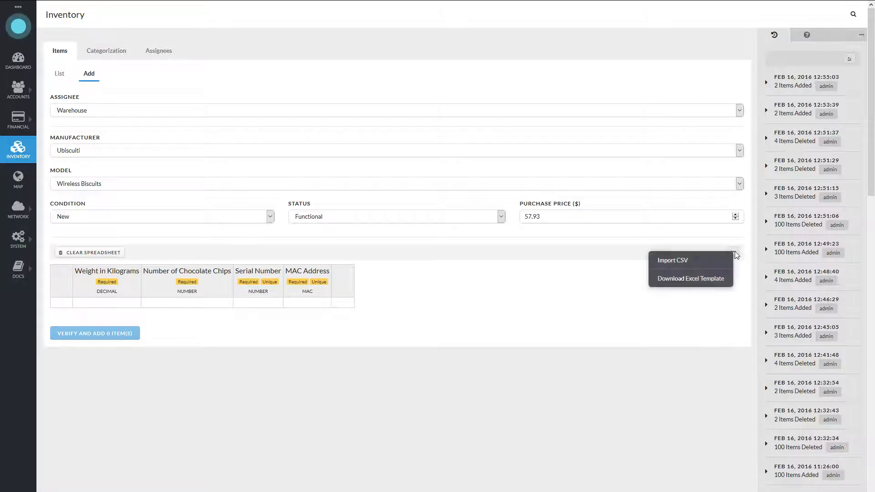
click(672, 261)
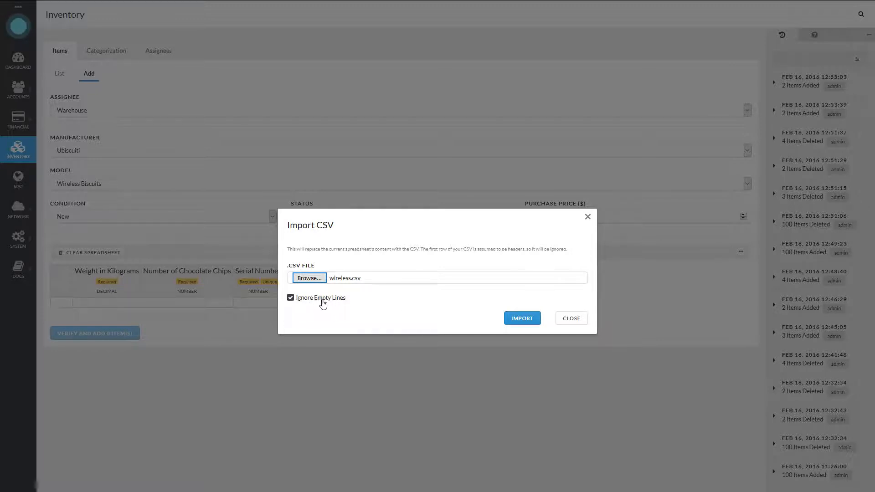
click(523, 319)
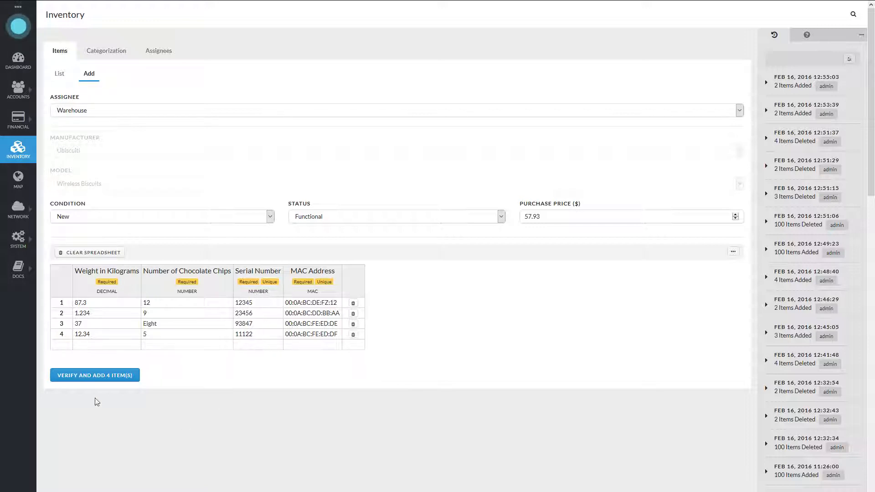
click(72, 375)
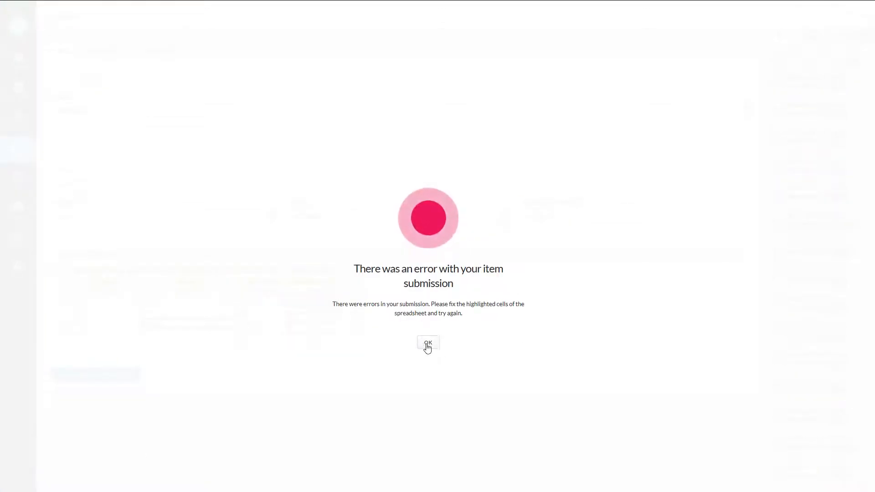
click(428, 345)
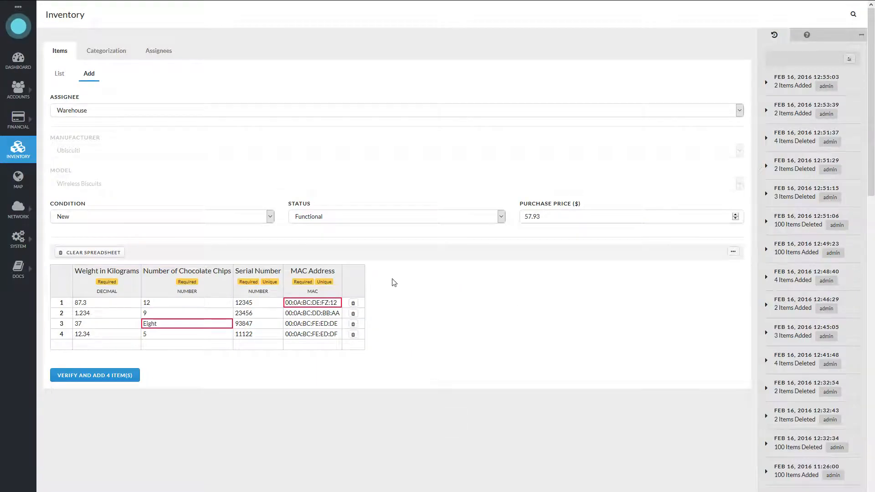
- Correct the Number of Chocolate Chips in the third row to 8
mouse_move(165, 328)
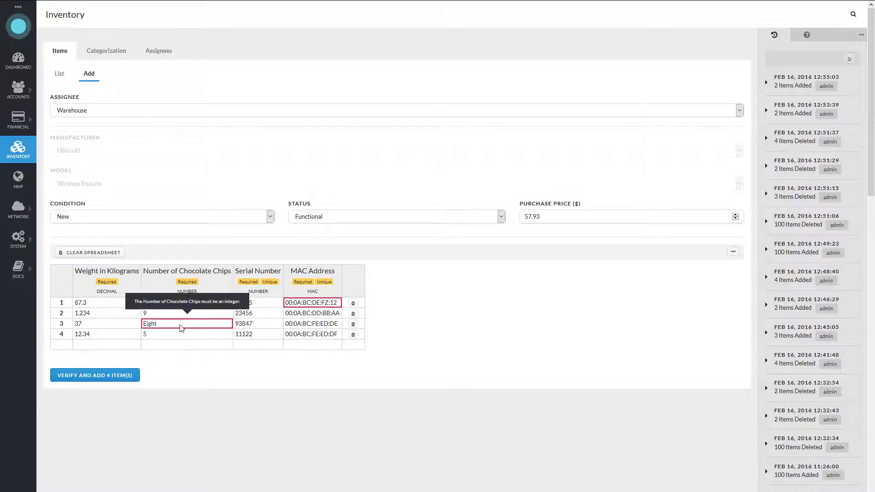
click(167, 326)
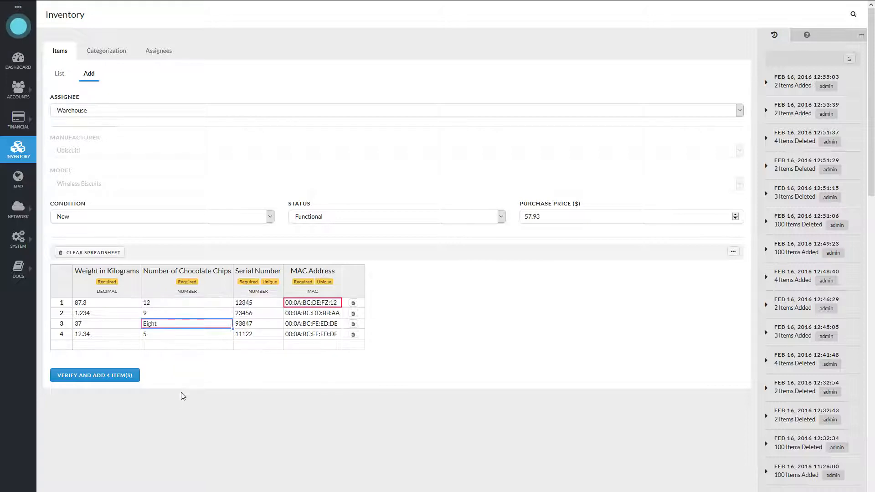
text(8)
click(434, 325)
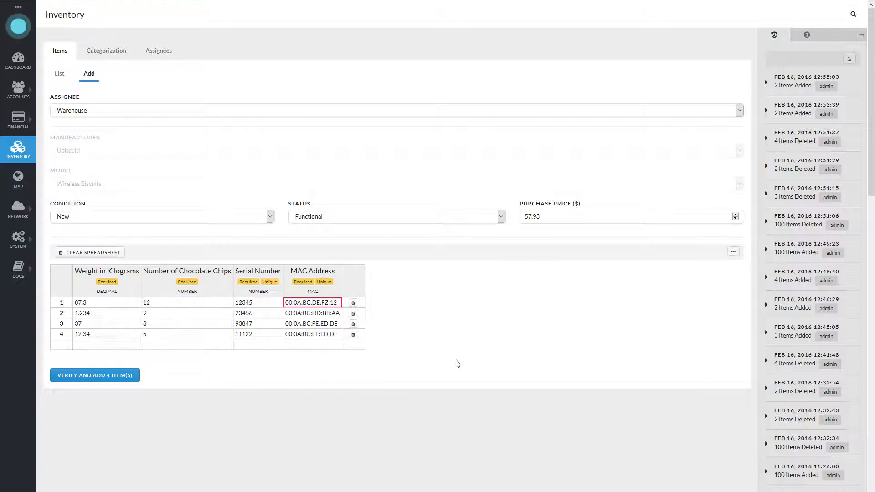
- Correct the first row's MAC address to 00:0A:BC:DE:F1:12, and verify and add the four items to the inventory
mouse_move(316, 303)
click(326, 303)
text(00:)
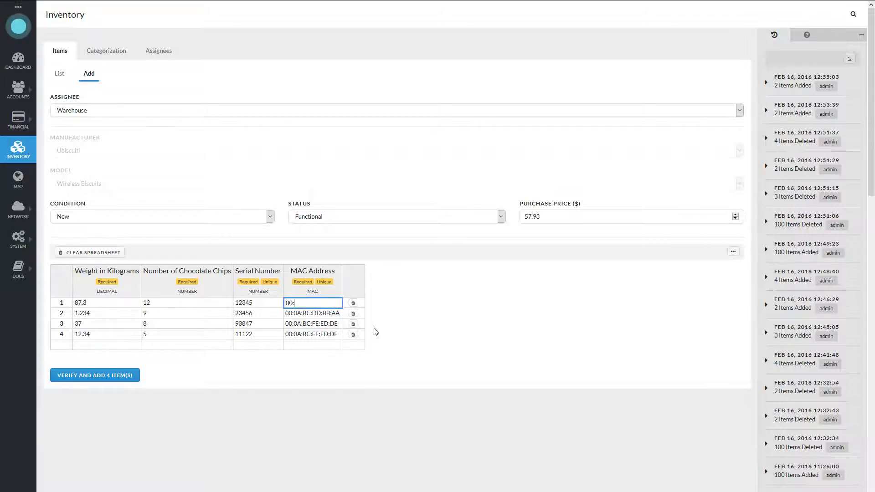
text(0A:BC:DE:F1:12)
click(417, 322)
click(125, 375)
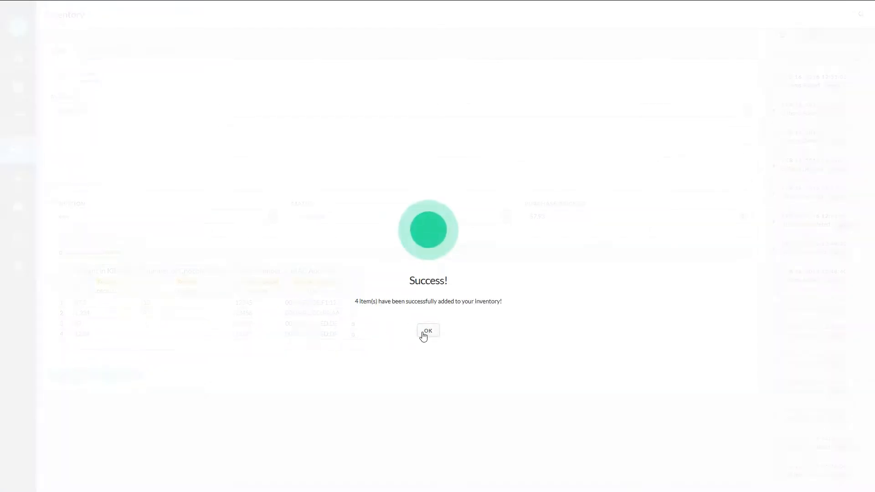
click(426, 331)
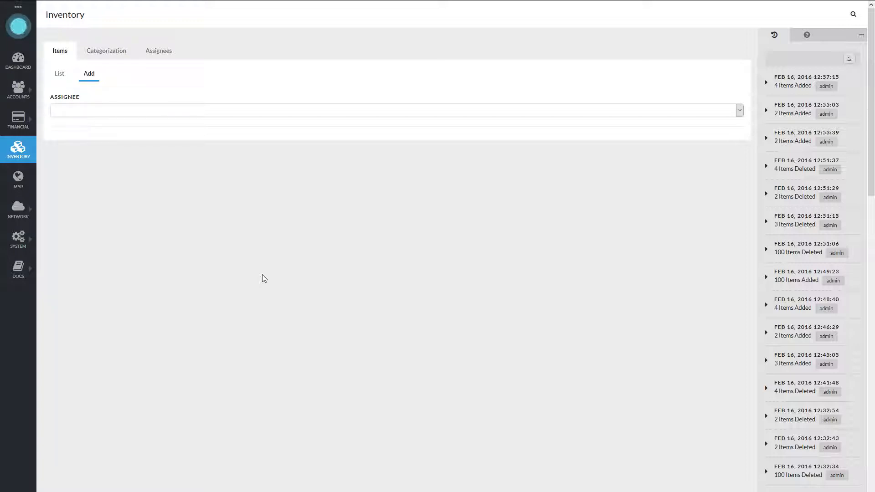
- Set up a Warehouse entry for manufacturer Cables R Us, model 5ft Blue CAT5e, with a purchase price of $1.09
click(89, 112)
click(93, 141)
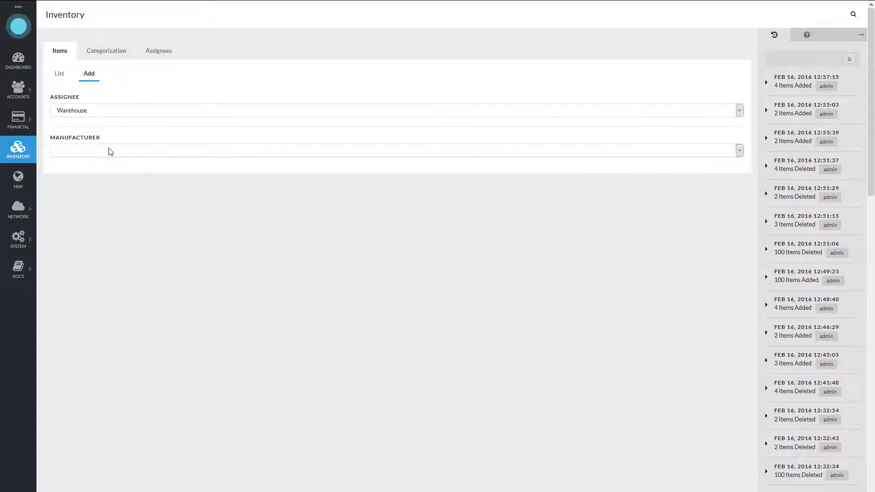
click(109, 150)
click(92, 171)
click(83, 184)
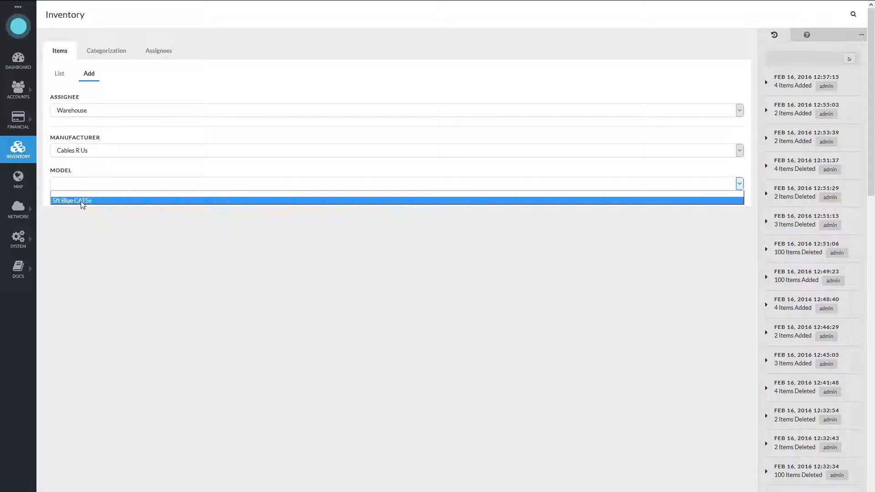
click(82, 205)
click(550, 217)
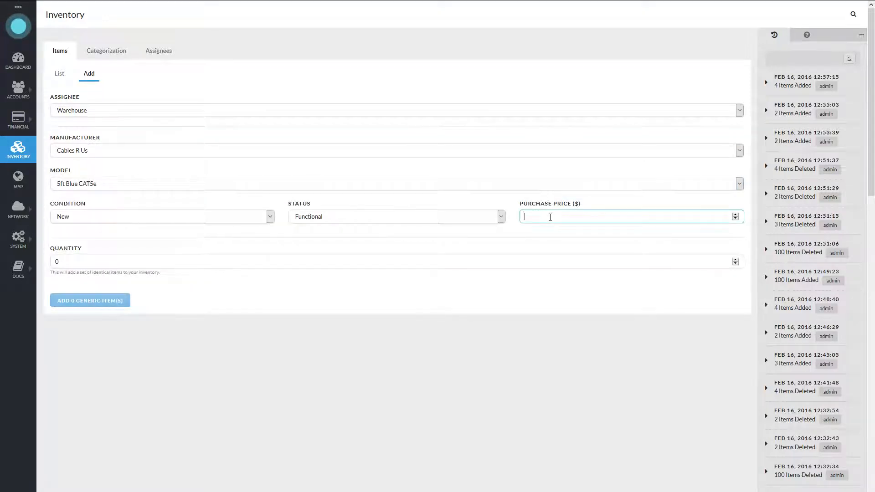
text(1.09)
- Set the quantity to 100 and add the generic cable items to the inventory
click(431, 260)
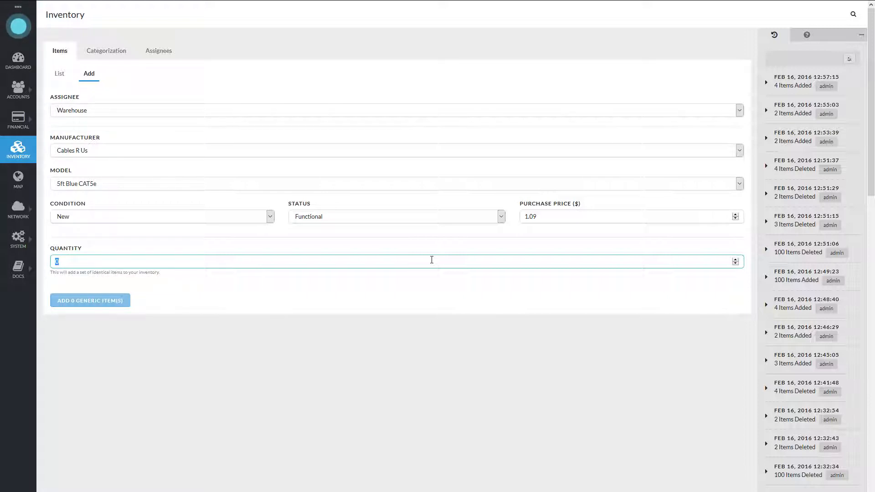
text(100)
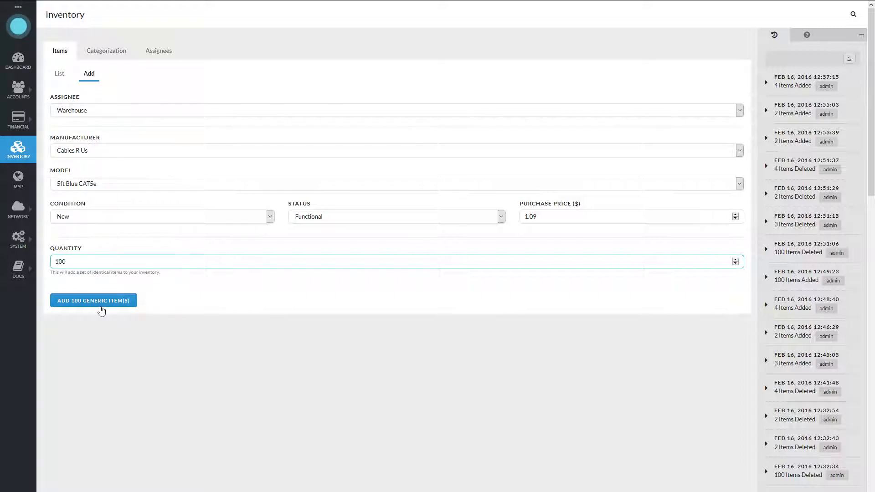
click(100, 303)
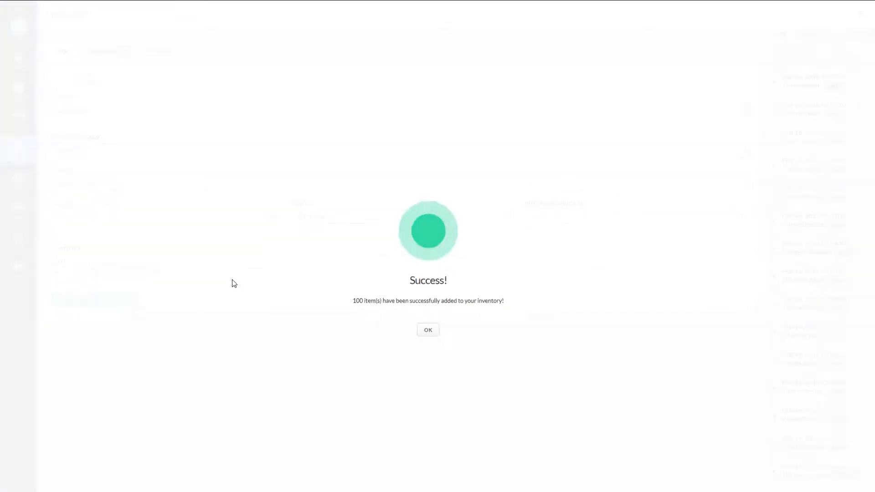
click(429, 331)
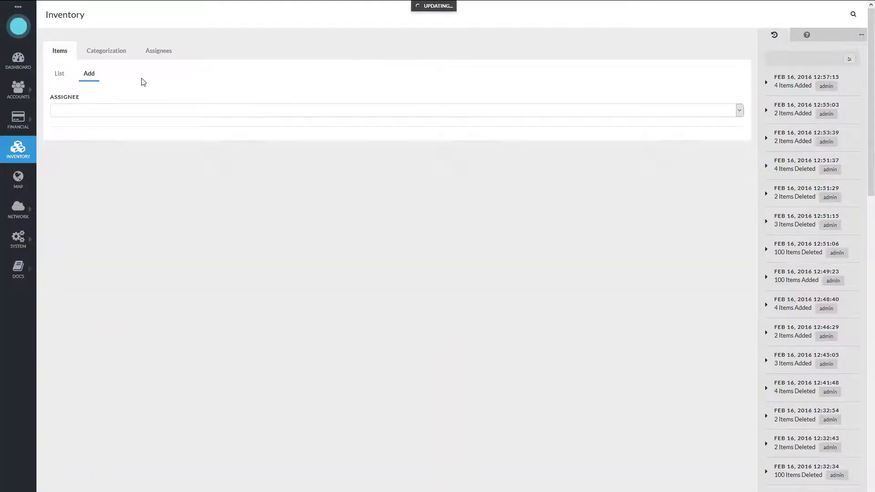
- Search the item list for MAC address 00:0A:BC:DD:BB:AA and examine the matching Wireless Biscuits item's MAC address
click(60, 76)
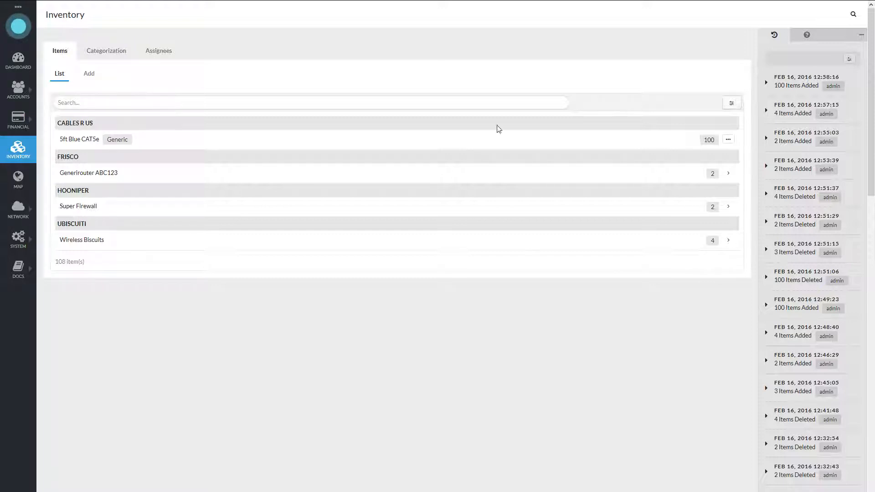
click(95, 104)
text(00:0A:BC:DD:BB:AA)
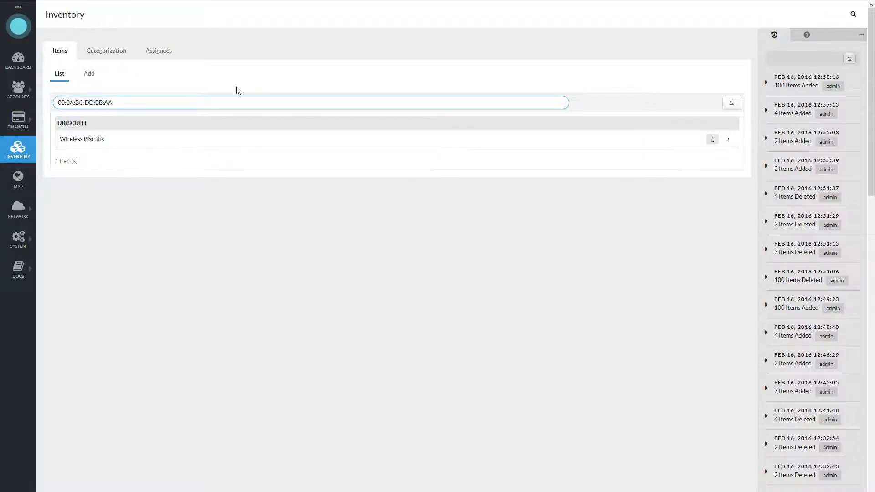
click(143, 137)
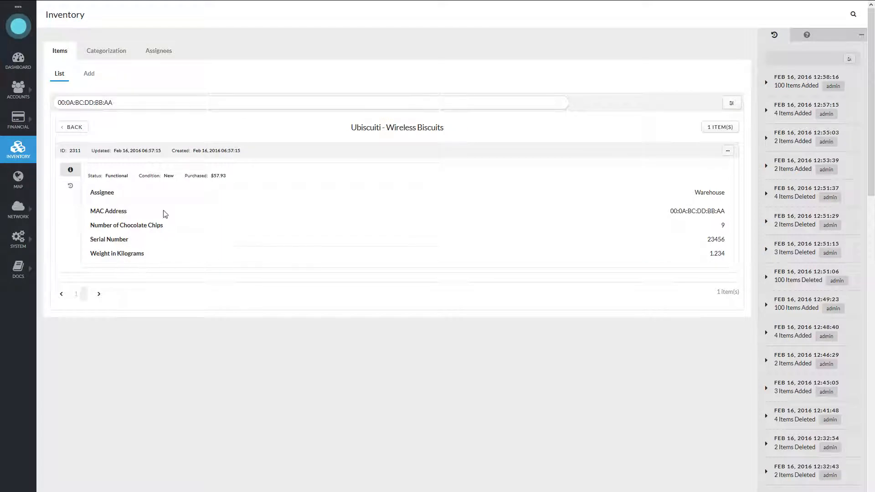
double_click(695, 210)
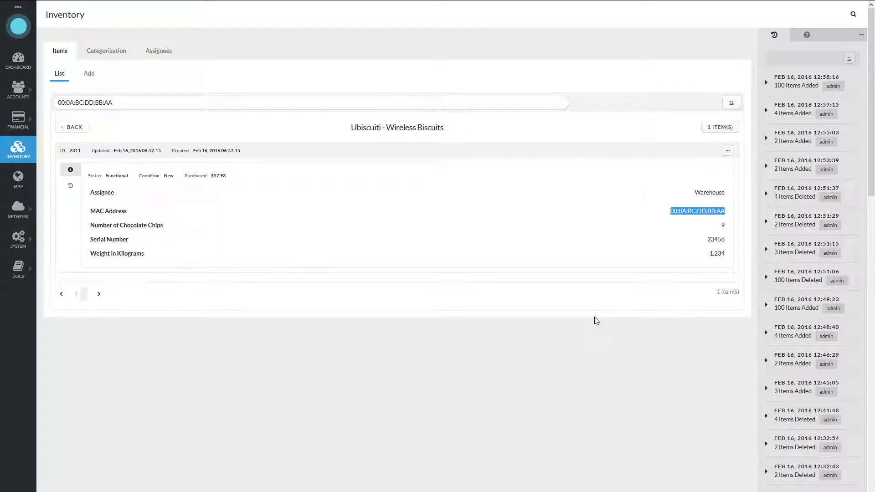
click(450, 194)
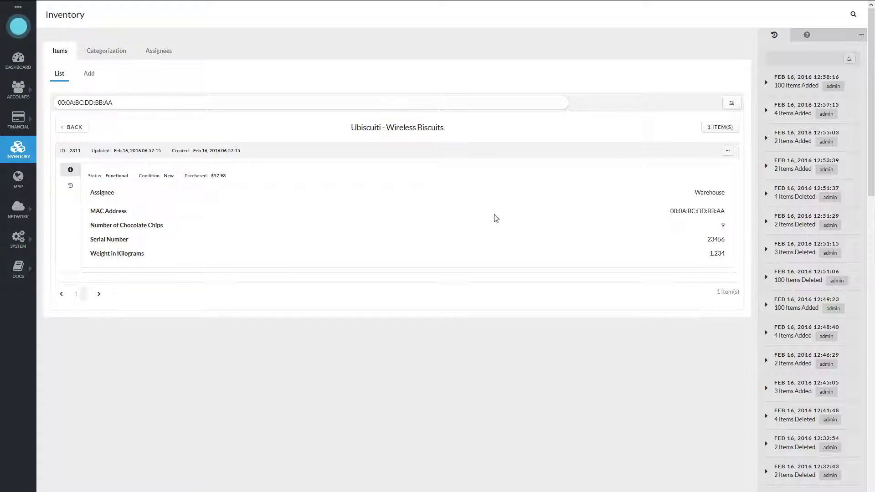
- Copy the item's serial number, search the item list for 23456, and open the matching Wireless Biscuits item
double_click(715, 237)
right_click(714, 236)
click(725, 246)
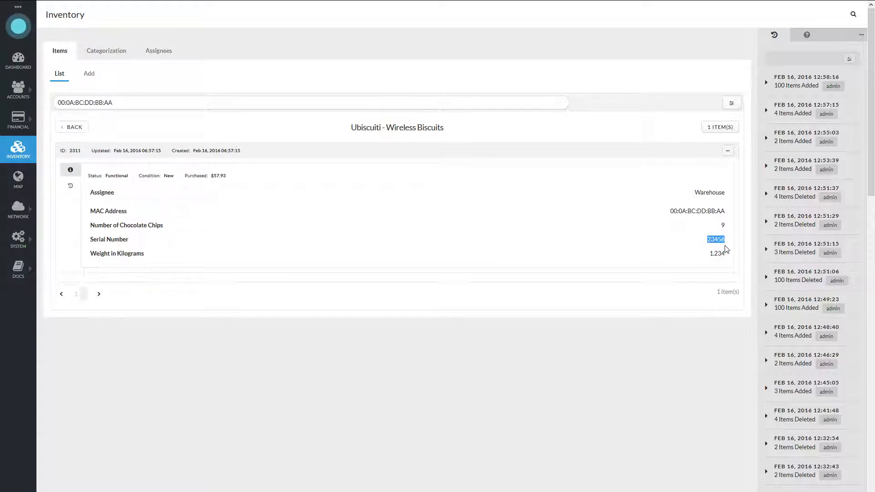
click(720, 242)
click(72, 128)
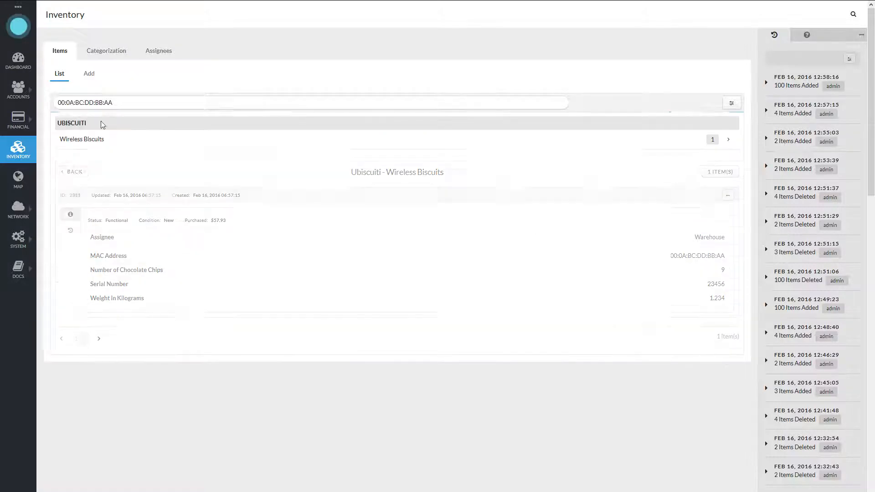
text(23456)
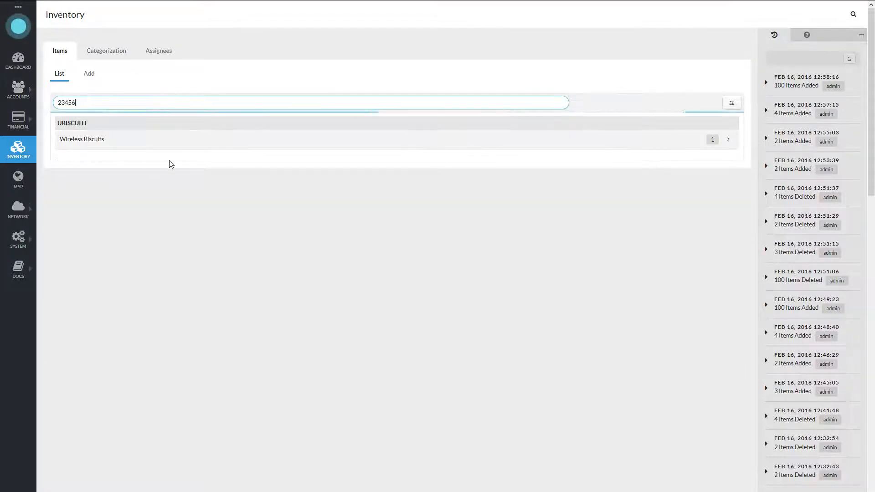
click(123, 140)
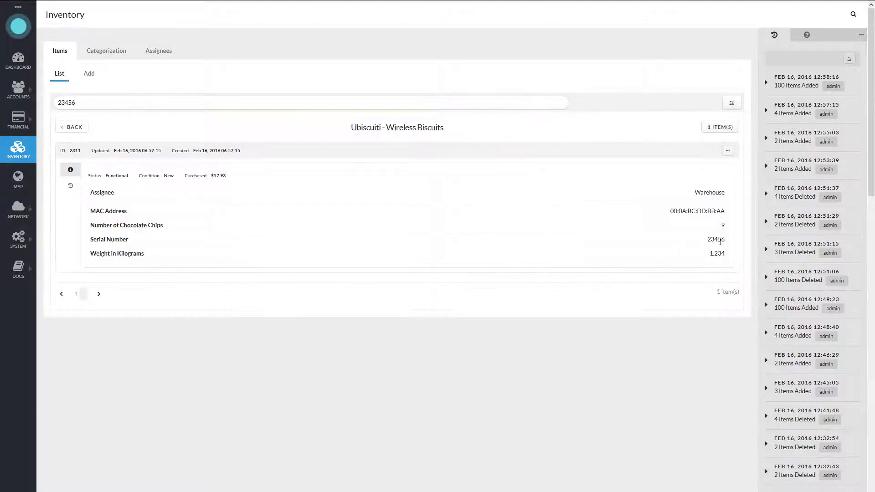
- Return to the item list and clear the serial number search
click(73, 127)
double_click(100, 104)
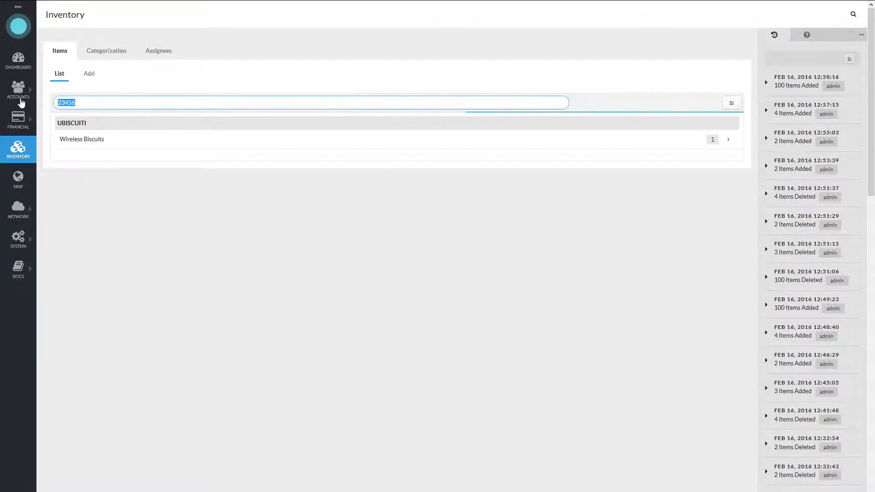
key(BackSpace)
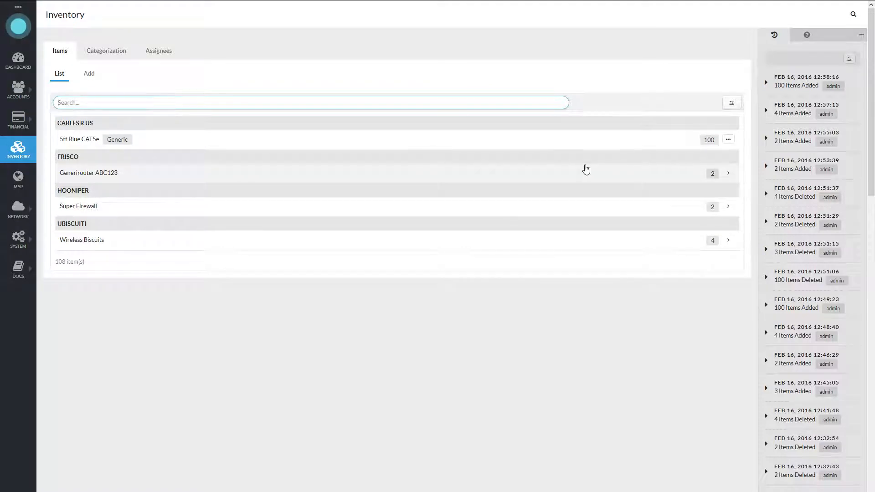
- Open the item list filters, check the assignee and consumed options, and filter the list by manufacturer Frisco
click(732, 105)
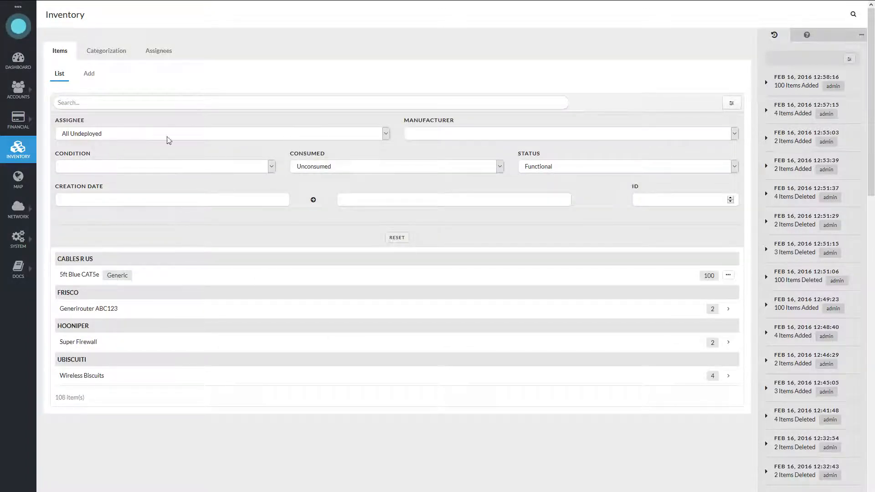
click(95, 135)
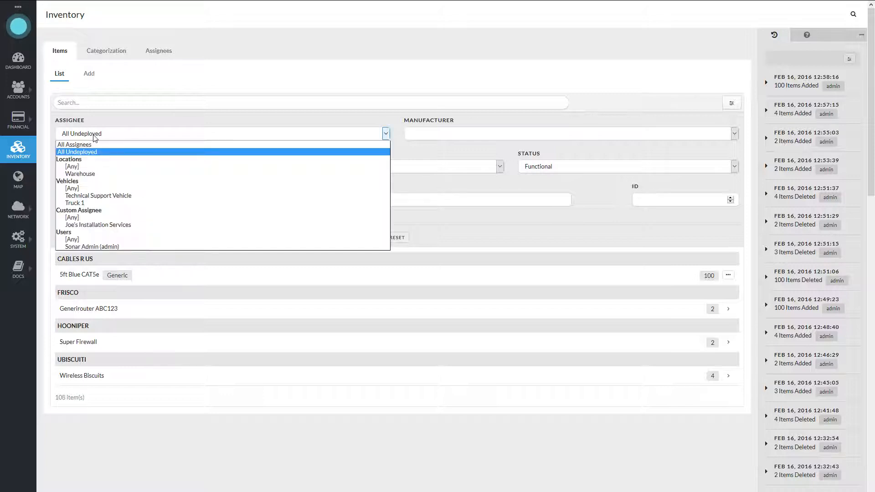
click(95, 136)
click(357, 168)
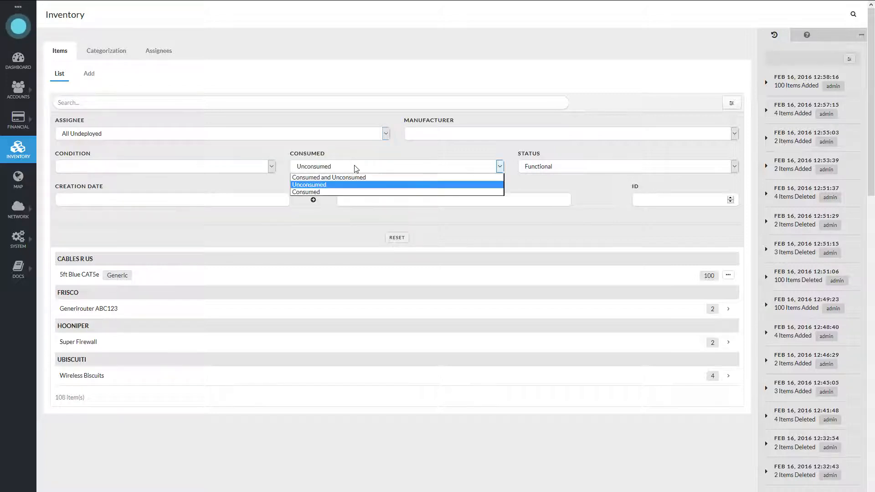
click(356, 168)
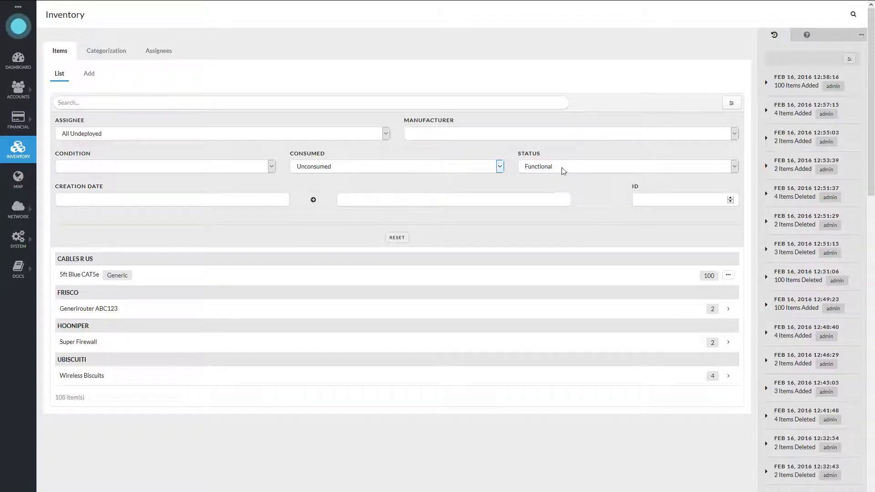
click(453, 132)
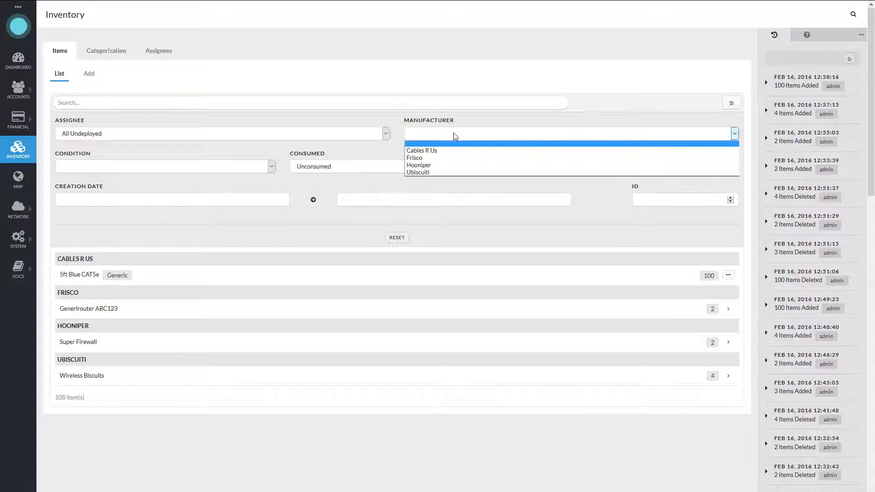
click(438, 158)
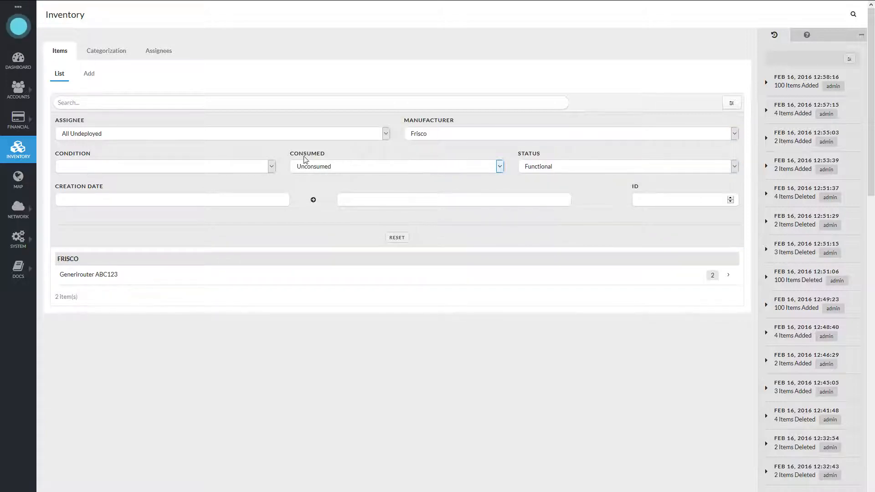
- Check the creation date range pickers and the condition options in the item list filters
click(155, 199)
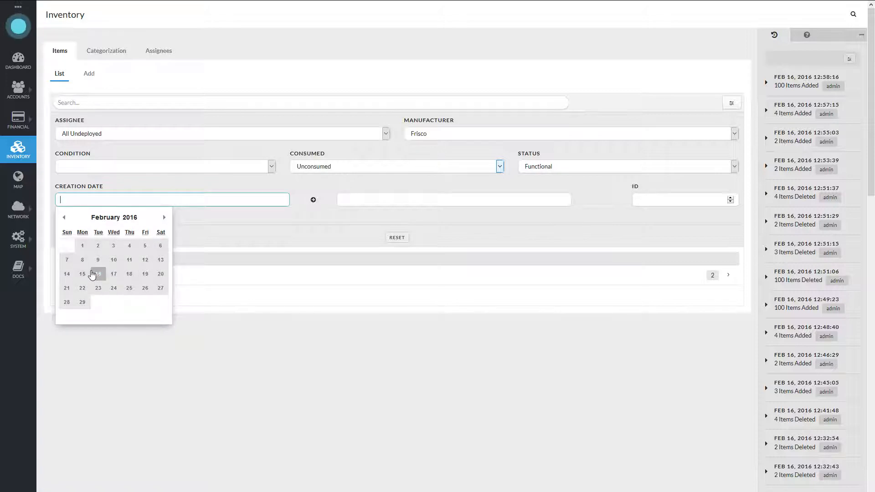
click(351, 200)
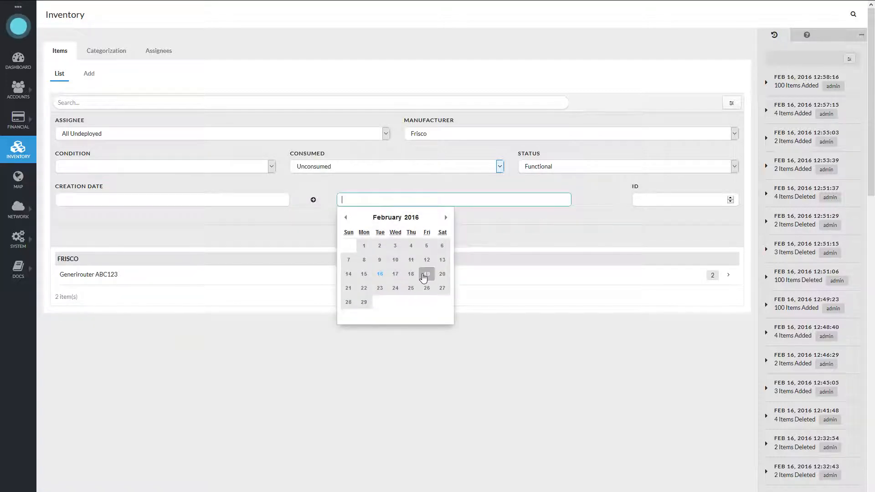
click(250, 167)
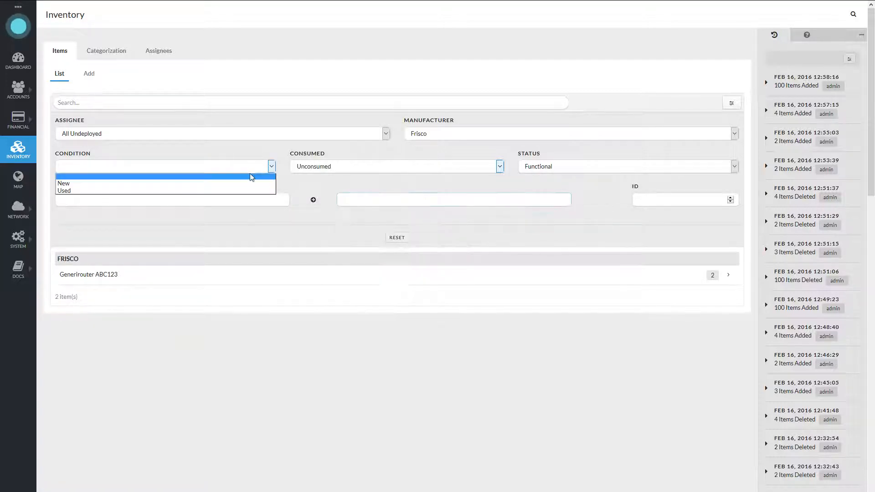
click(176, 167)
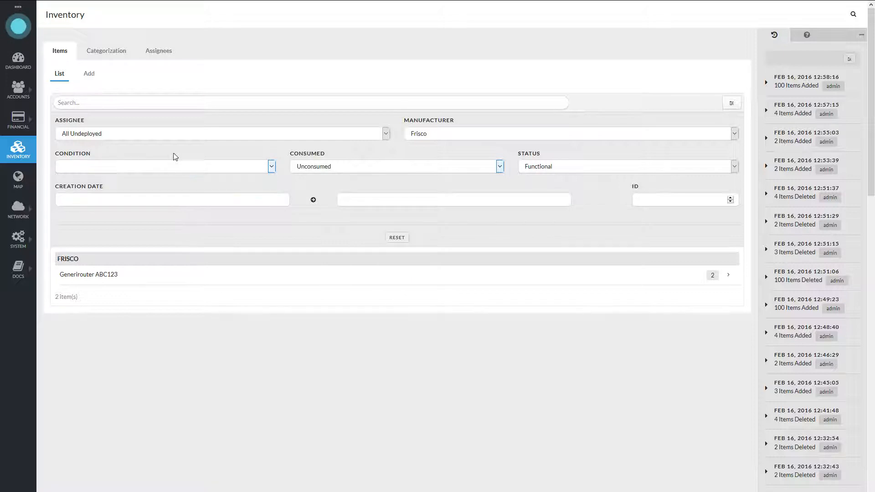
- Filter the Frisco items by the assignee Warehouse, and switch the assignee filter to Technical Support Vehicle
click(149, 138)
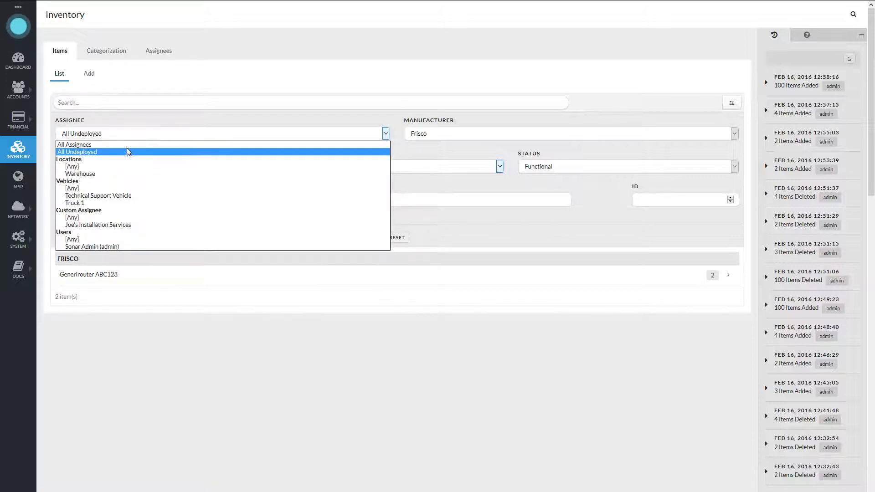
click(92, 174)
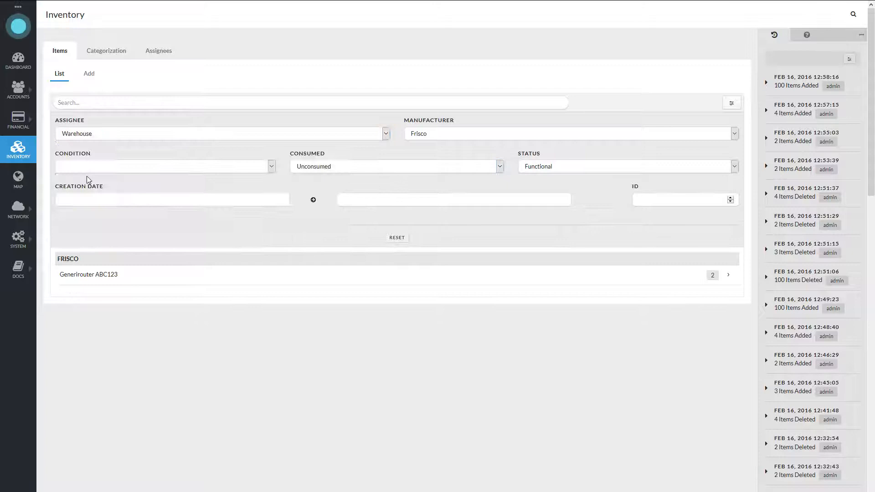
click(135, 137)
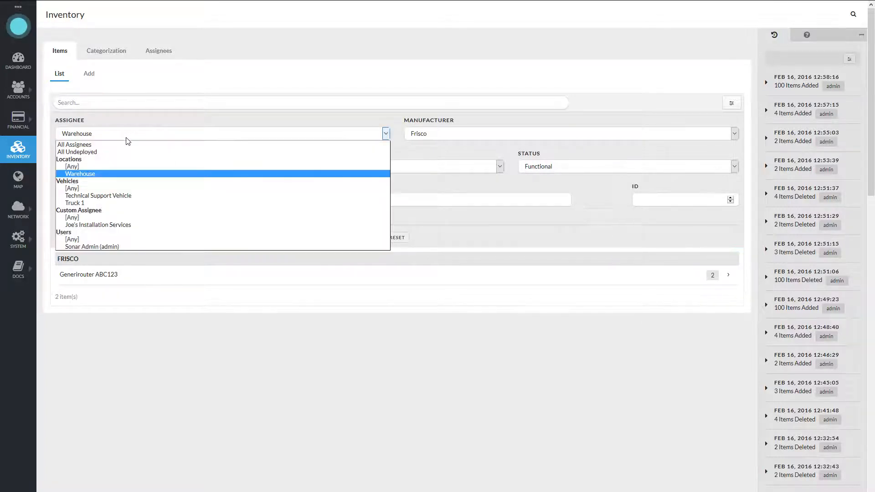
click(124, 197)
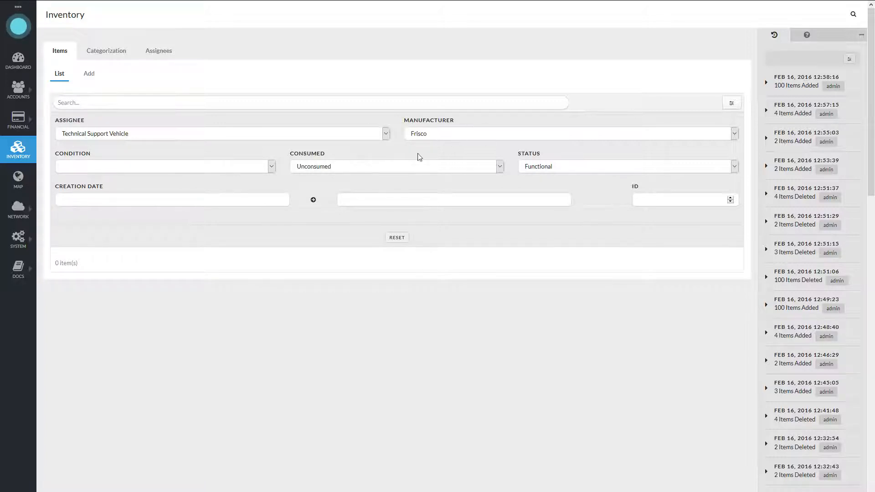
- Set the assignee filter to All Assignees and reset all item list filters to their defaults
click(179, 136)
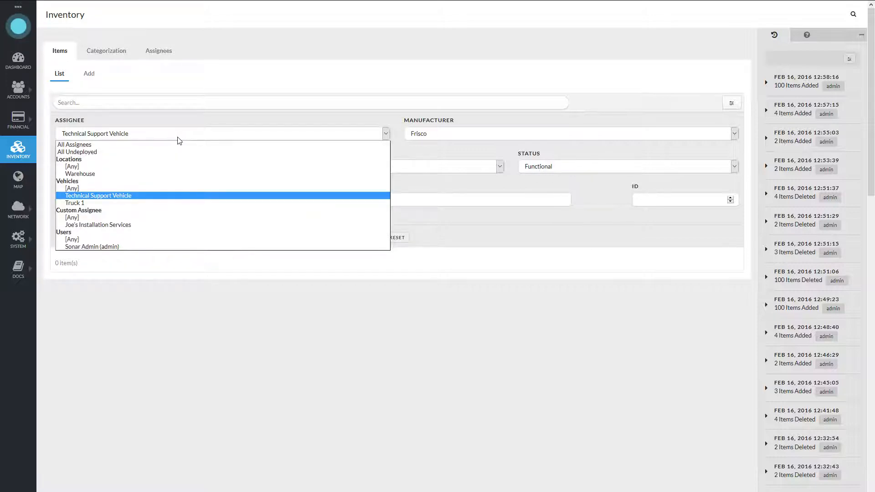
click(120, 146)
click(397, 237)
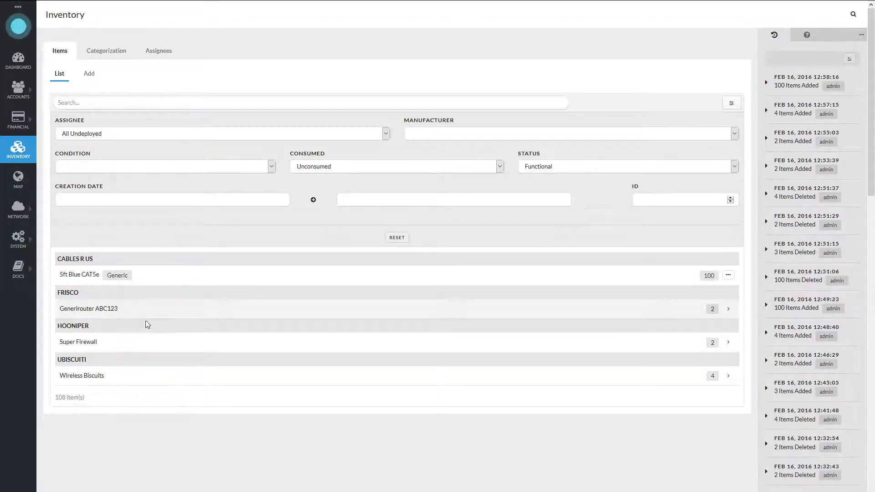
- Open the Wireless Biscuits items under Ubiscuiti and examine their IDs, assignees and custom field values
click(131, 381)
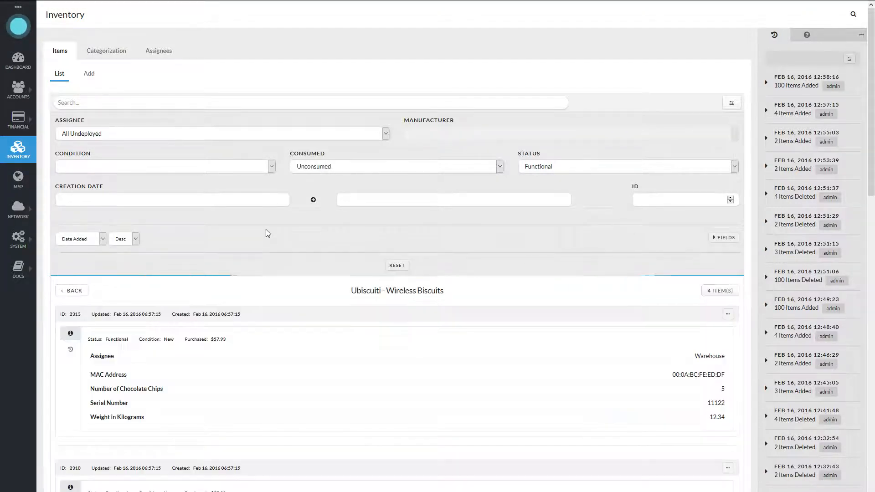
drag(82, 313, 67, 313)
click(256, 298)
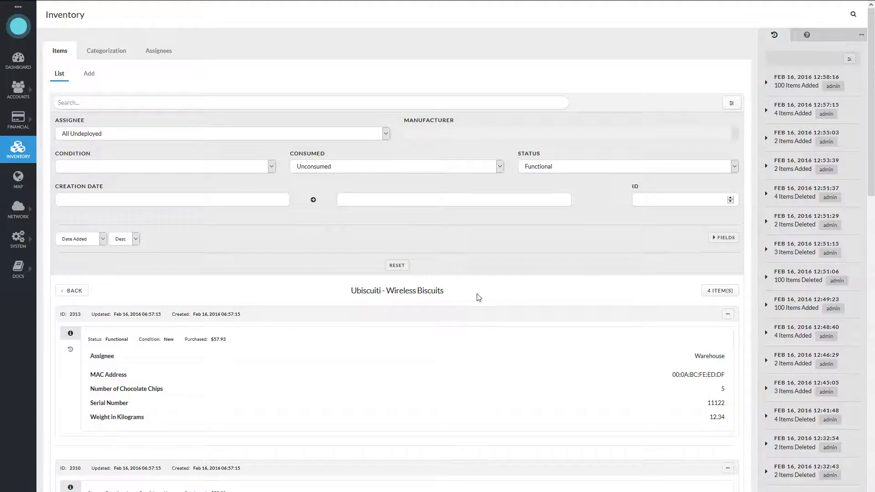
scroll(456, 298, down, 5)
scroll(441, 297, down, 8)
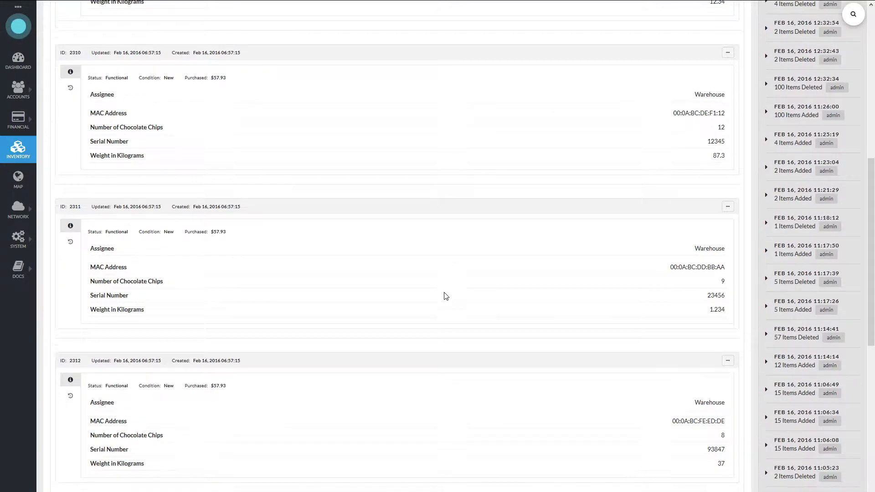
scroll(531, 318, up, 9)
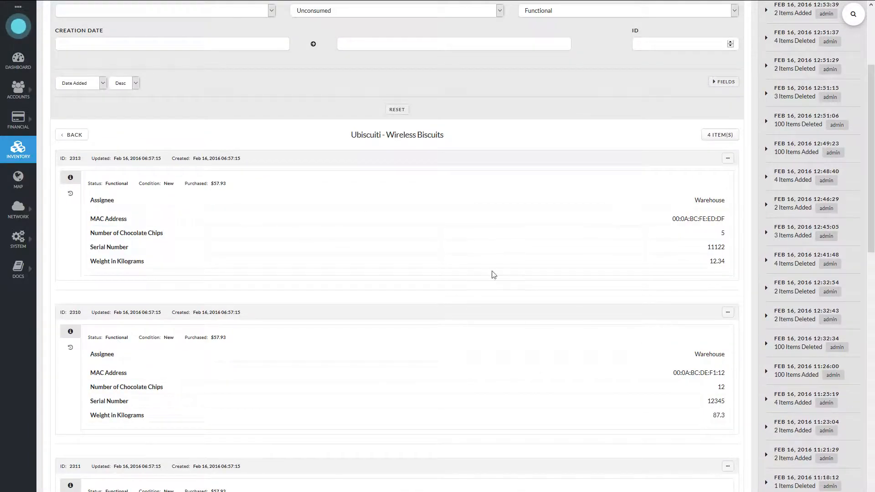
scroll(341, 273, up, 1)
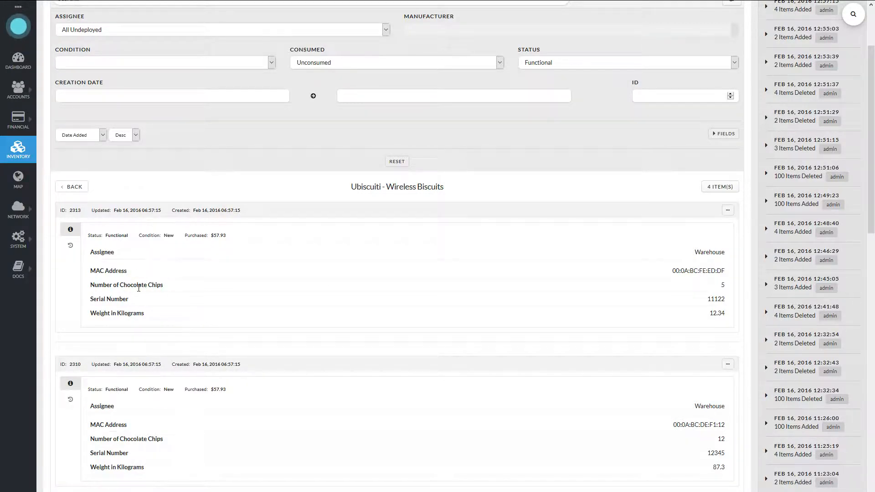
scroll(440, 315, up, 3)
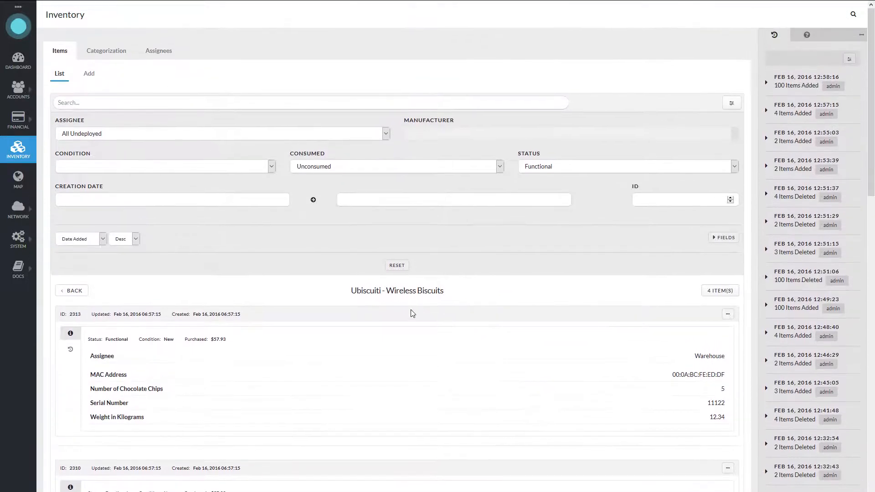
- Check the sort field and sort order options for the Wireless Biscuits items, keeping Date Added and Desc
click(95, 242)
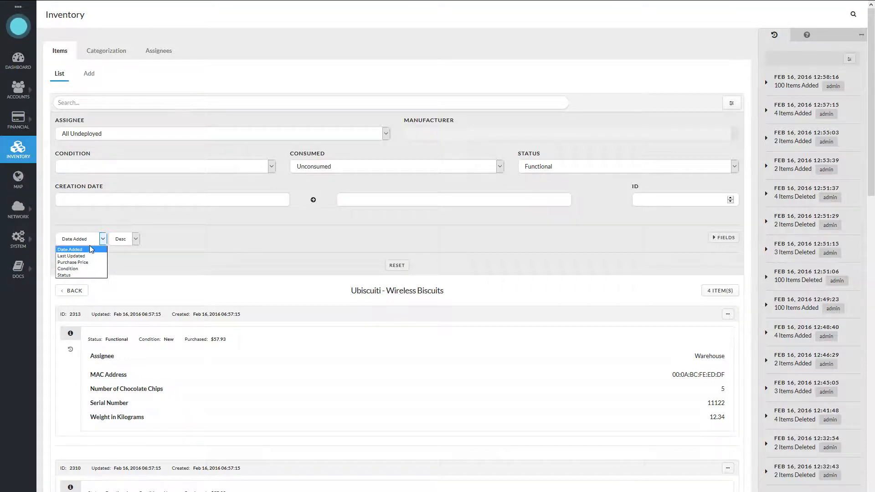
click(76, 249)
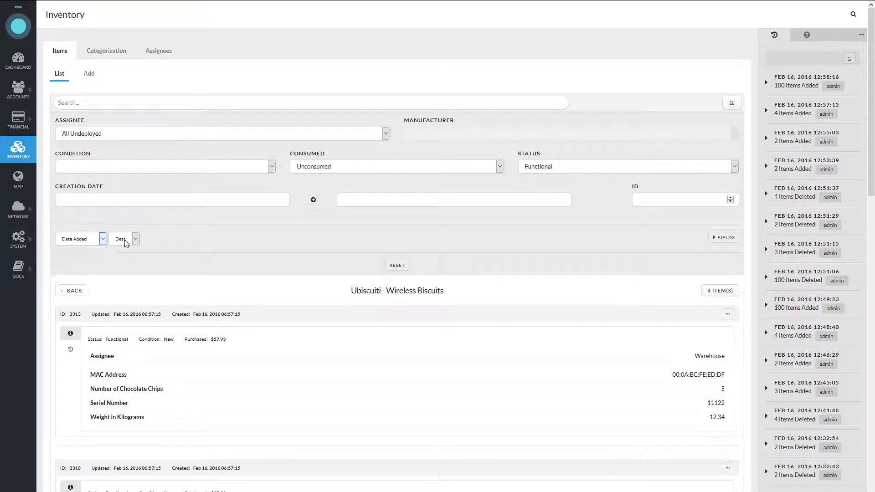
click(123, 238)
click(239, 240)
- Expand the custom field filters and filter the Wireless Biscuits items by MAC address 00:0A:BC:DD:BB:AA
click(716, 242)
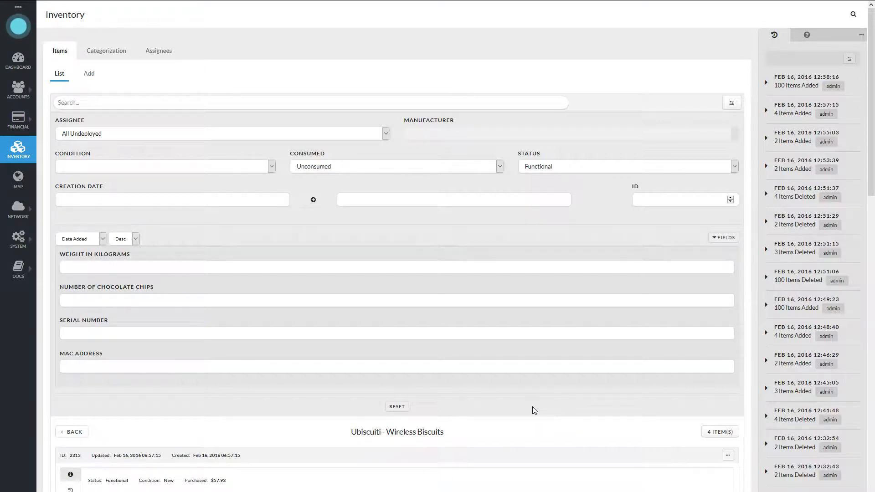
scroll(531, 359, down, 3)
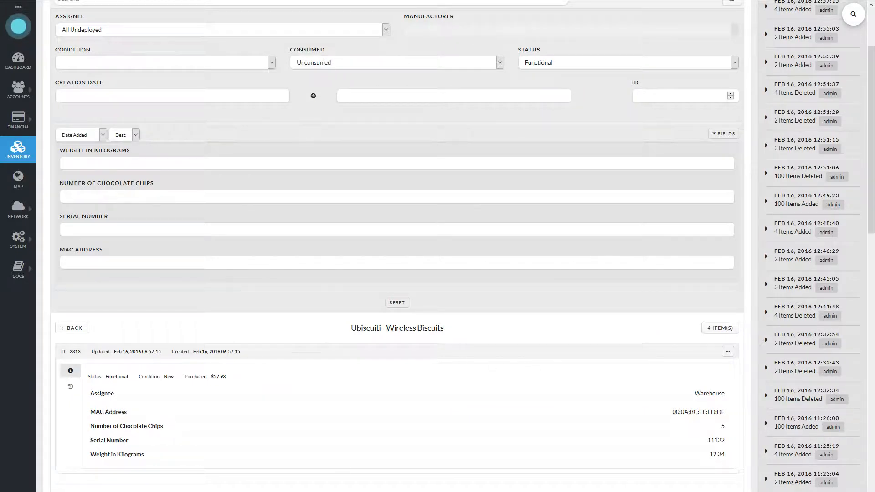
text(00:0a:bc:dd:bb:aa)
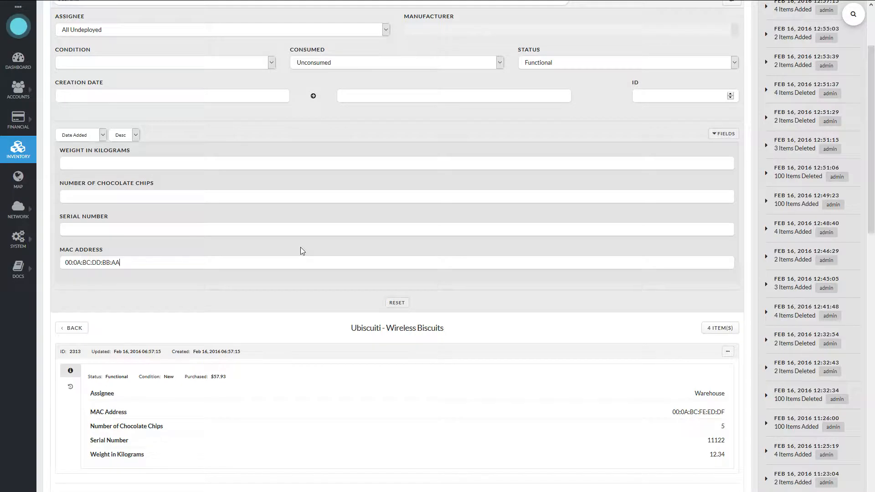
key(Return)
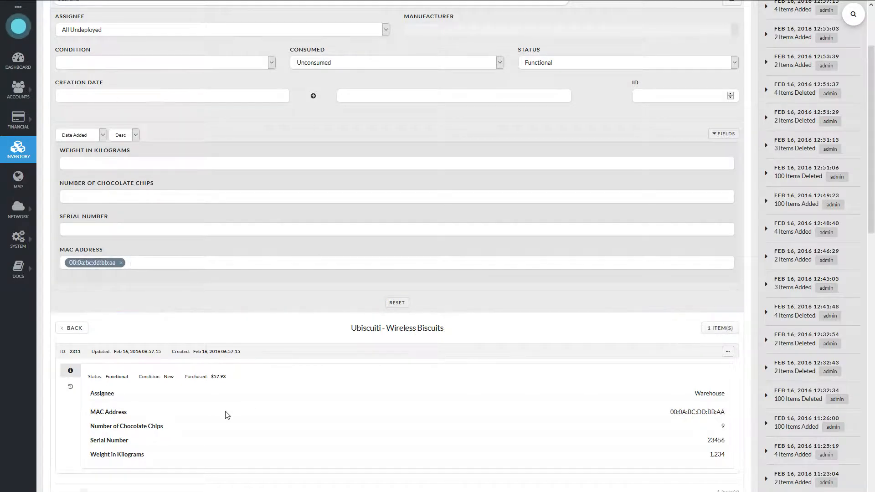
scroll(226, 414, down, 3)
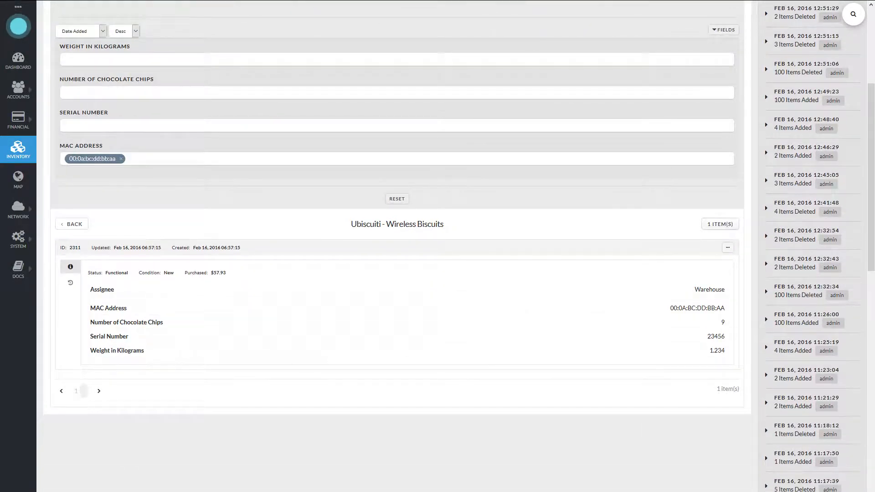
- Add 00:0A:BC:FE:ED:DE as a second MAC address filter and look over the matching items
click(308, 162)
text(00:0a:bc:fe:ed:de)
key(Return)
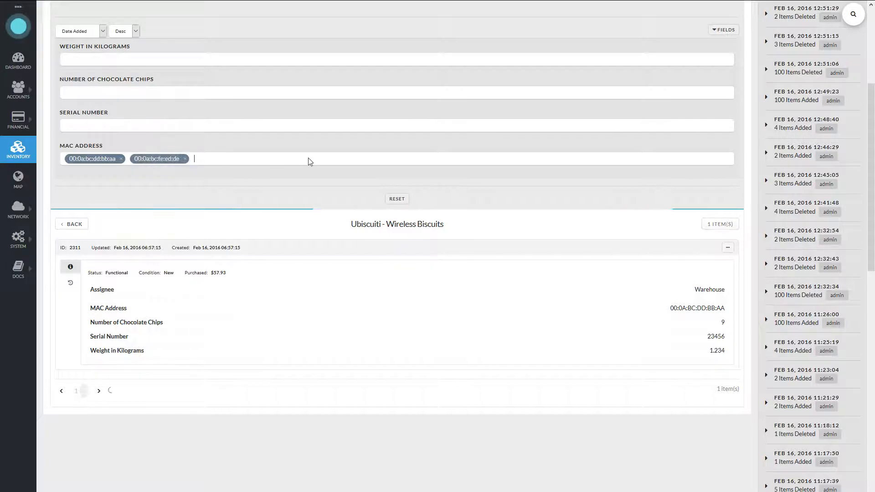
scroll(258, 368, down, 3)
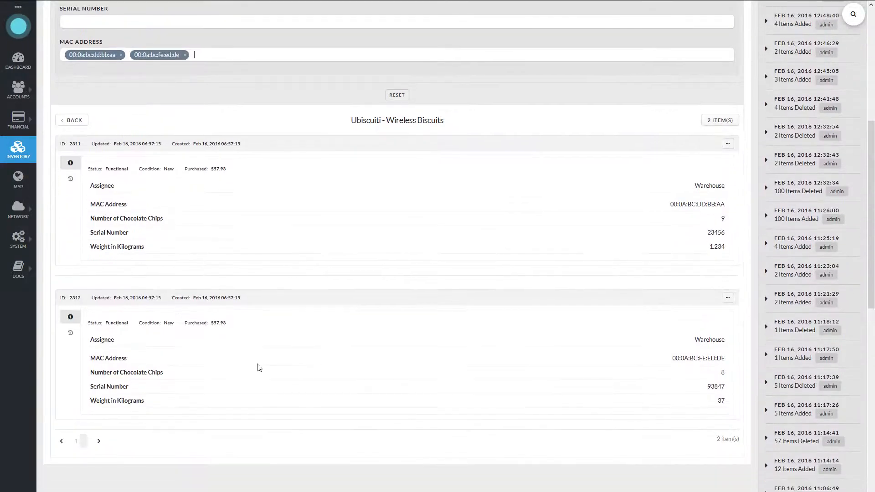
scroll(272, 341, up, 2)
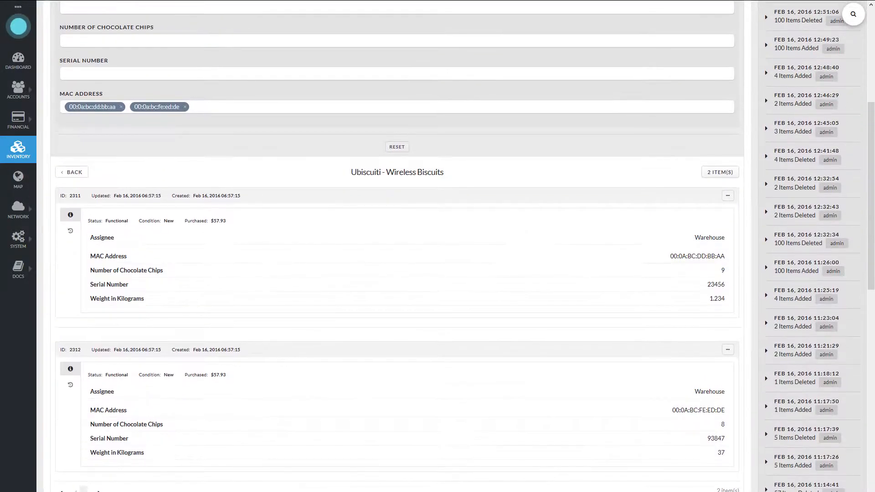
- Add 00:0A:BC:FE:ED:DF as a third MAC address filter and review the matching items
click(246, 106)
text(00:0a:bc:fe:ed:de)
key(Return)
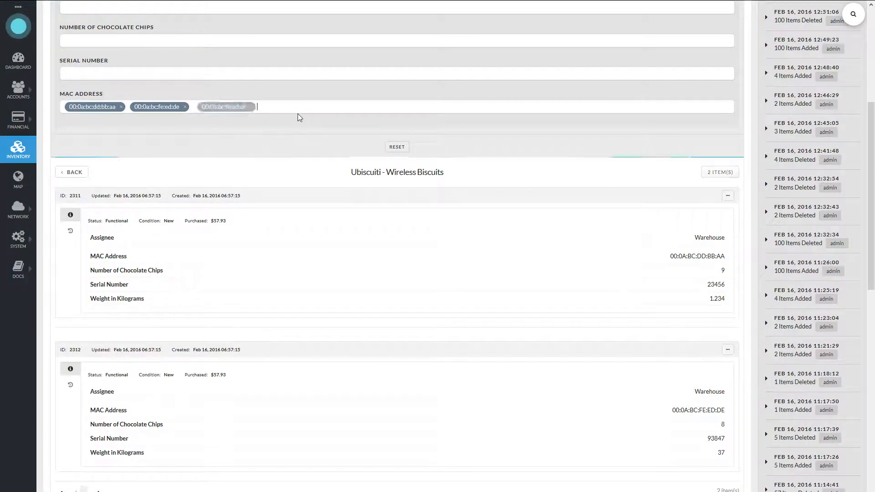
scroll(169, 320, down, 5)
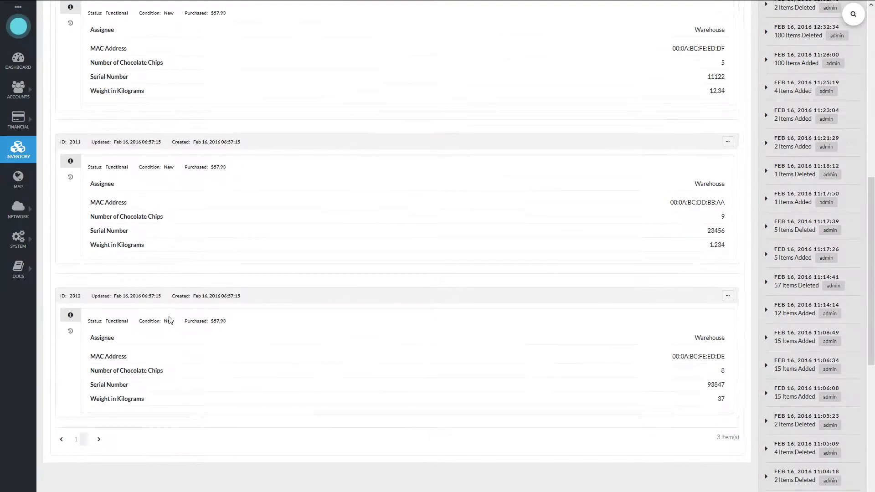
scroll(313, 319, up, 6)
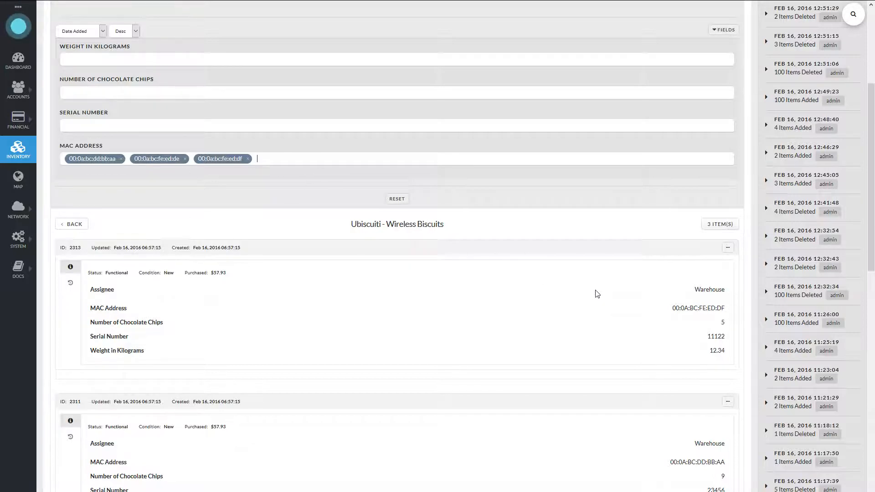
scroll(542, 287, down, 3)
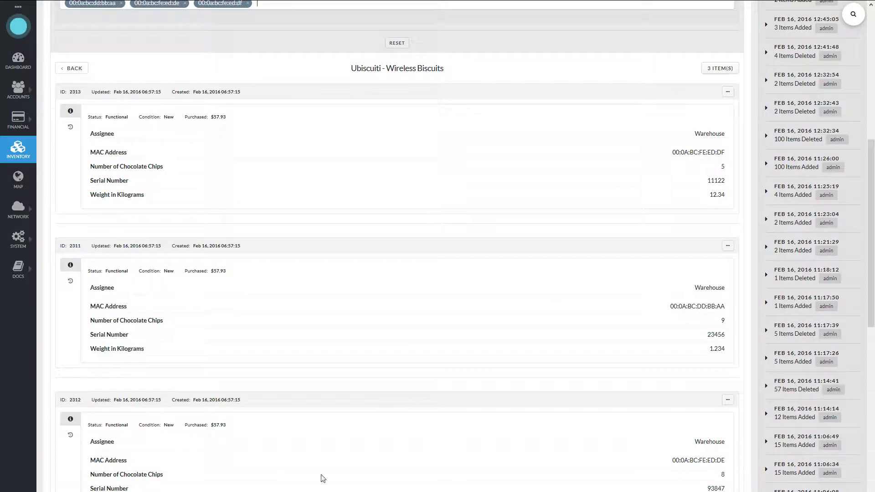
scroll(388, 354, up, 7)
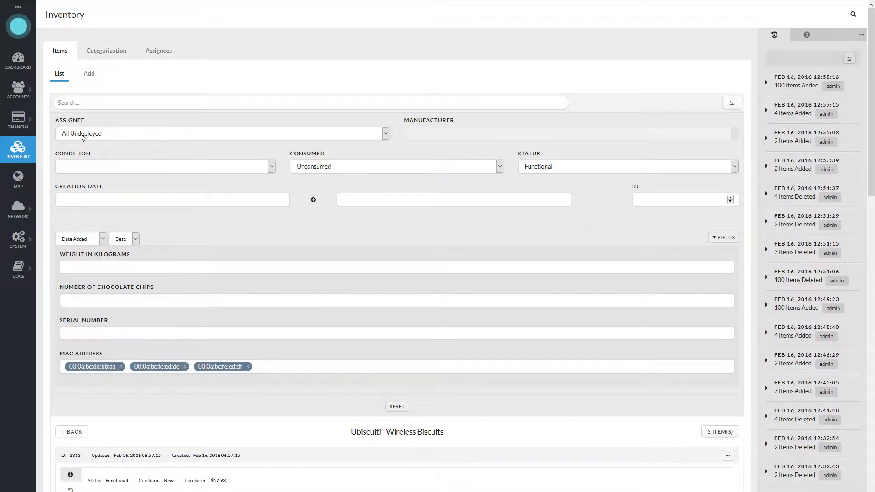
- Limit the MAC address matches to the assignee Warehouse and review the resulting items
click(107, 134)
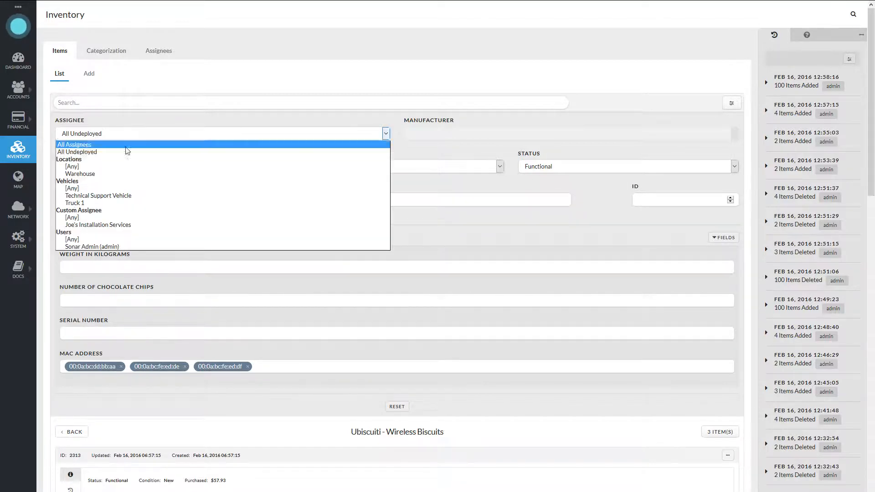
click(91, 174)
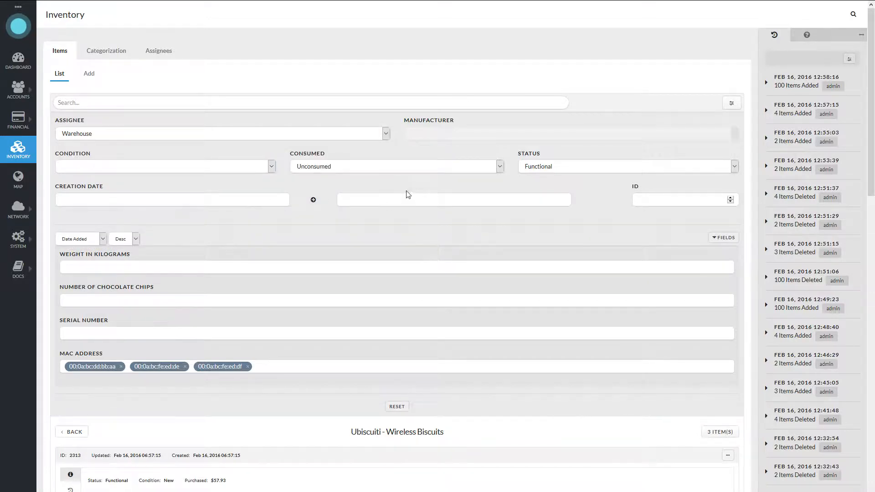
scroll(407, 191, down, 9)
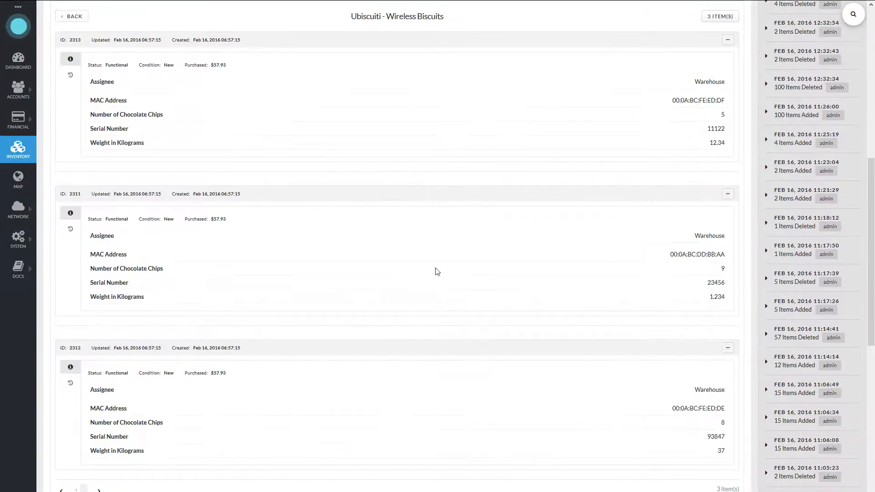
scroll(498, 289, up, 5)
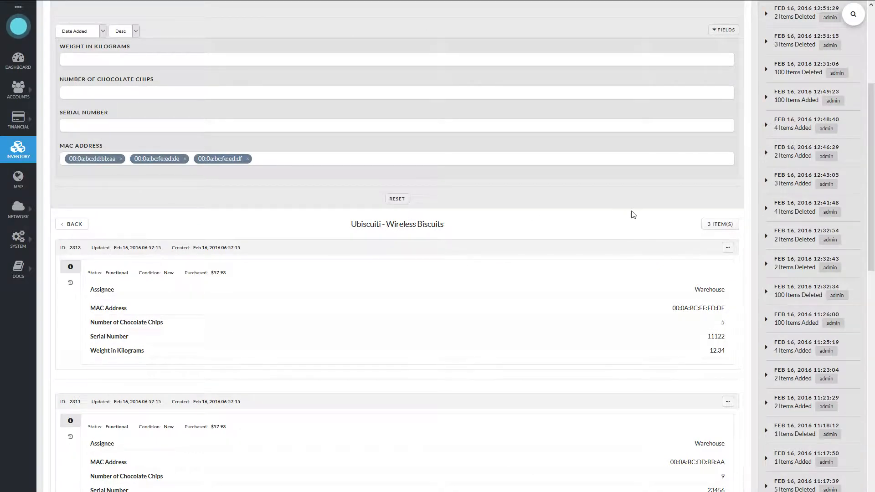
- Mass edit the filtered Wireless Biscuits items to change their assignee to Truck 1
click(724, 225)
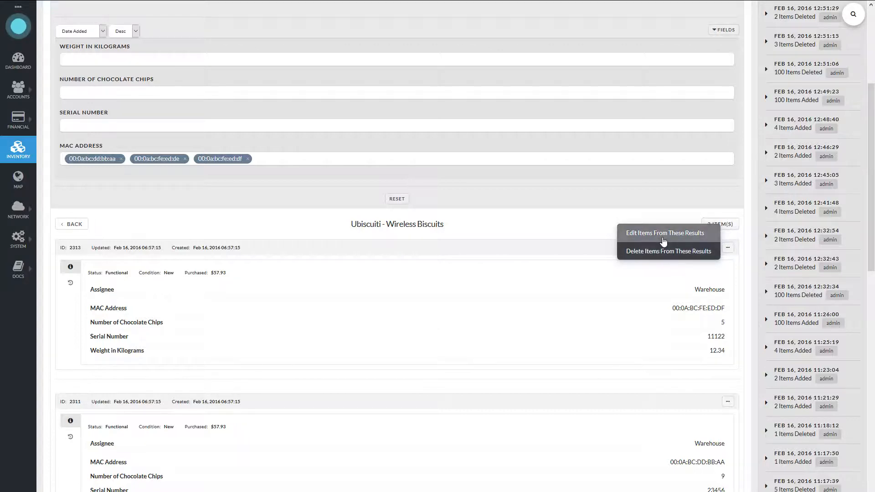
click(663, 235)
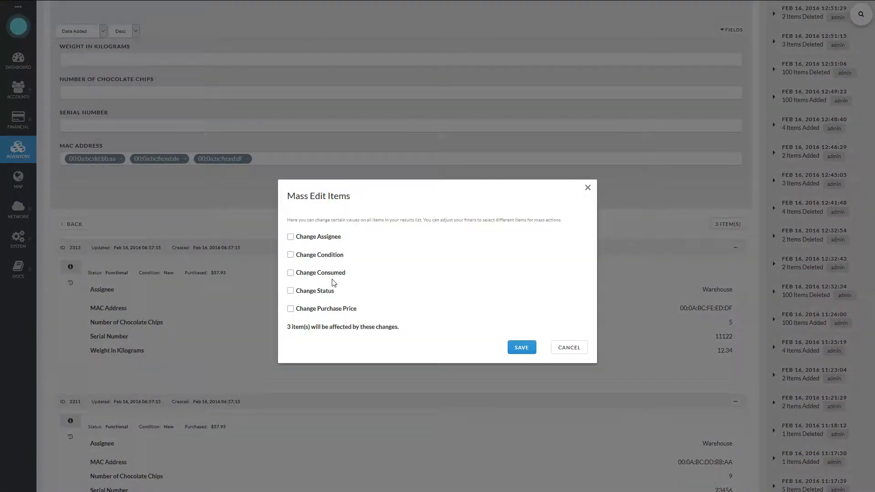
click(319, 238)
click(386, 243)
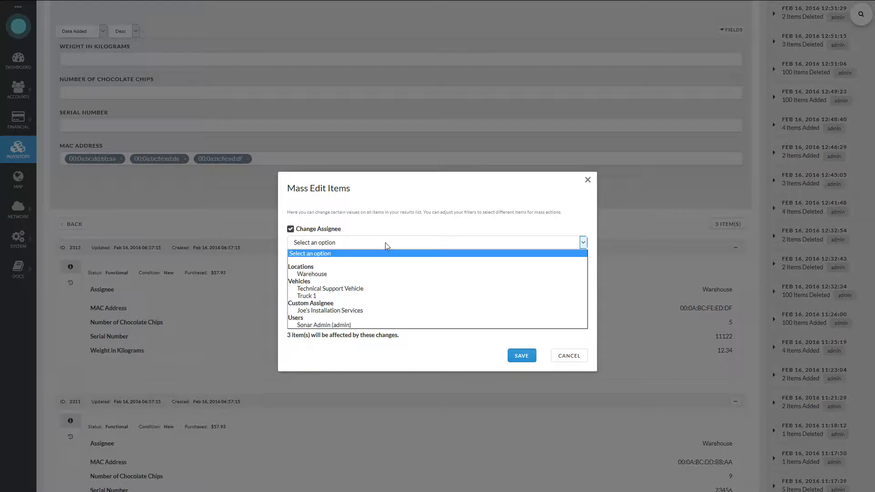
click(315, 297)
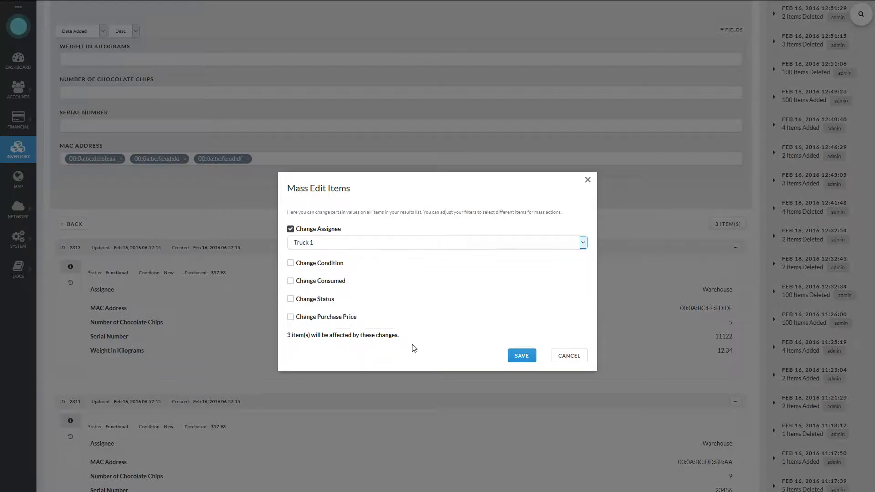
click(518, 360)
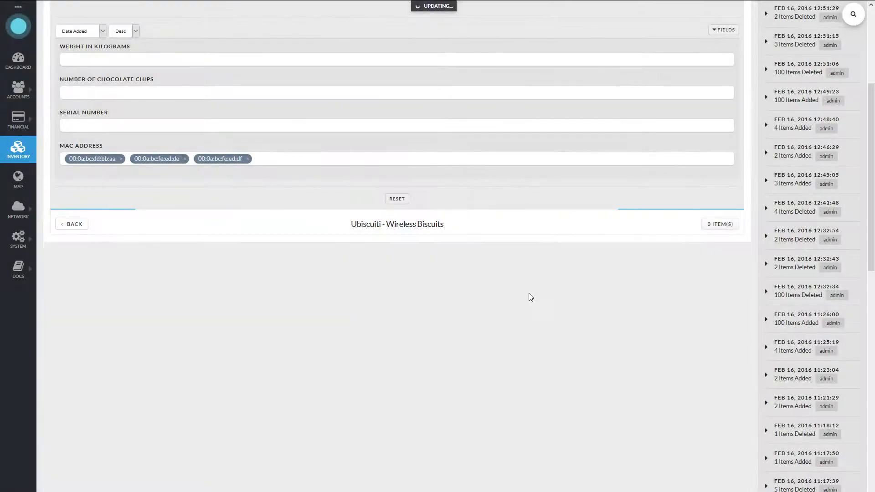
- Switch the assignee filter to Truck 1 and review the Wireless Biscuits items that match the MAC addresses
scroll(326, 276, up, 4)
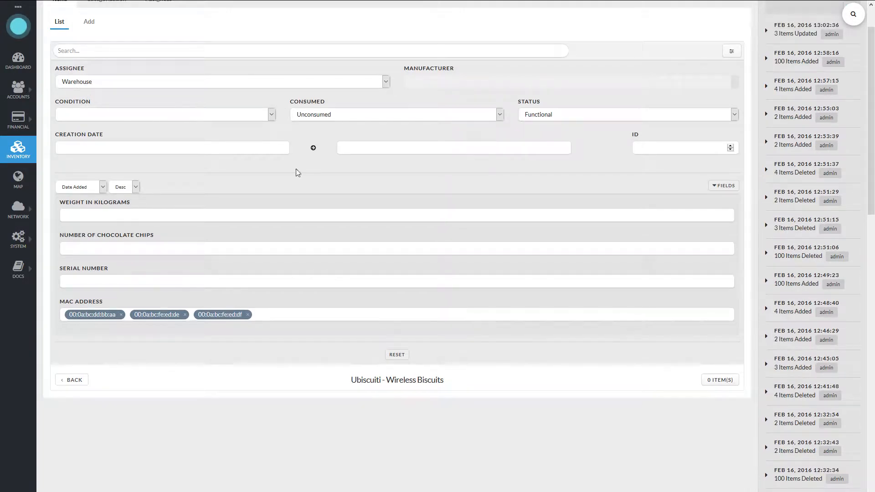
click(166, 83)
click(97, 149)
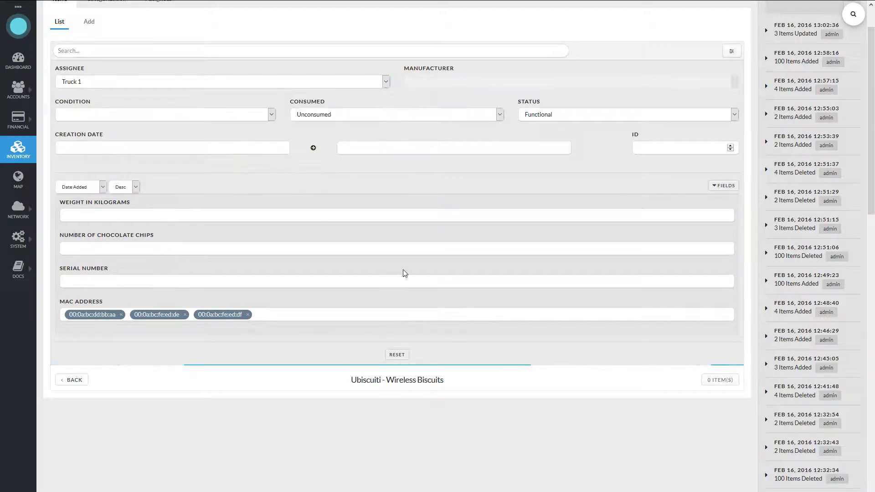
scroll(442, 281, down, 3)
scroll(440, 282, down, 3)
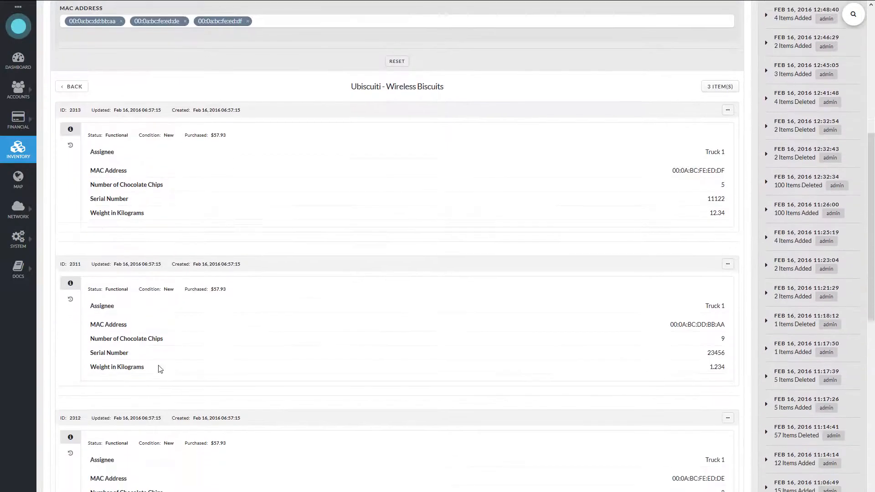
- Reset and collapse the Wireless Biscuits filters and go back to the full inventory list
scroll(291, 283, up, 3)
click(403, 201)
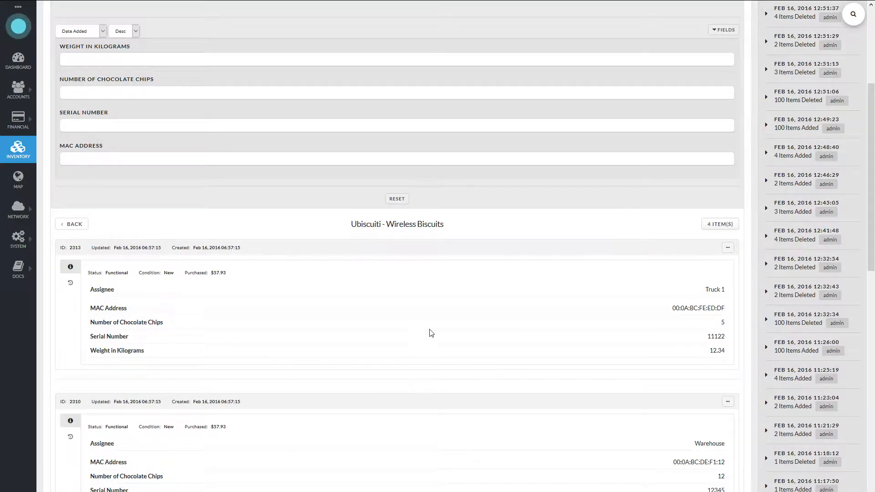
scroll(431, 333, up, 4)
click(732, 51)
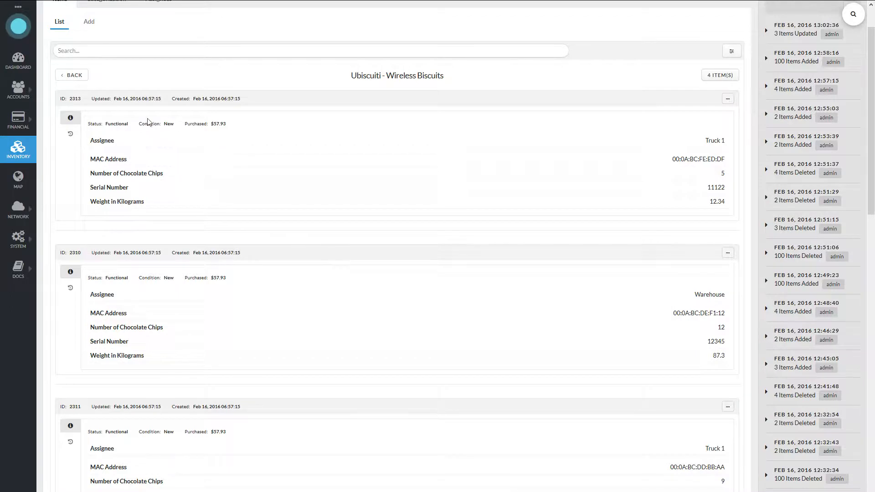
click(75, 76)
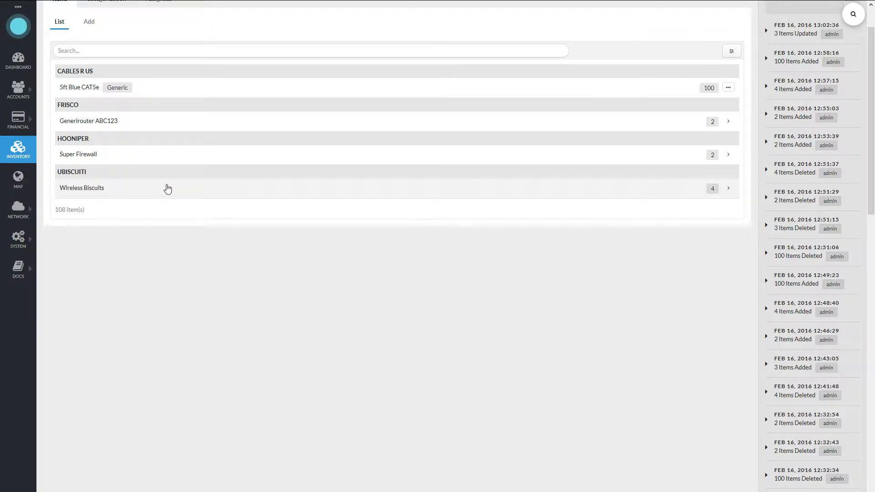
scroll(248, 263, up, 1)
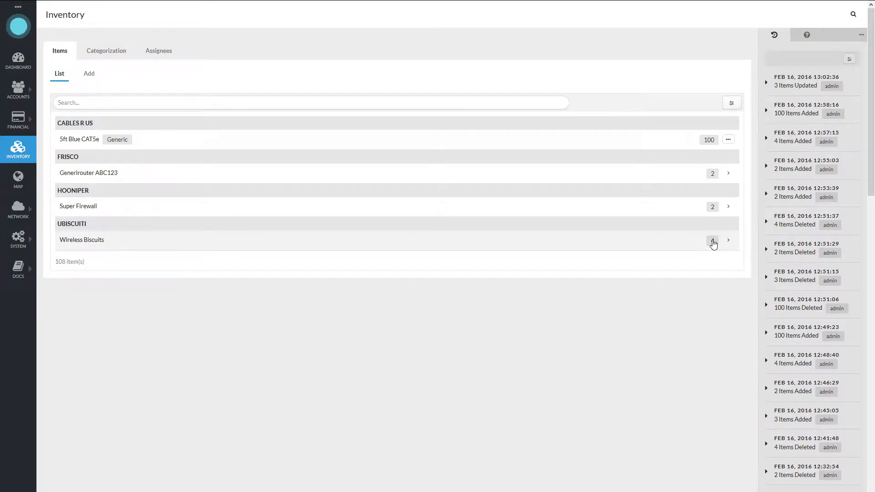
- Filter the whole inventory by assignee Truck 1, review the list, and reset the filters
click(732, 109)
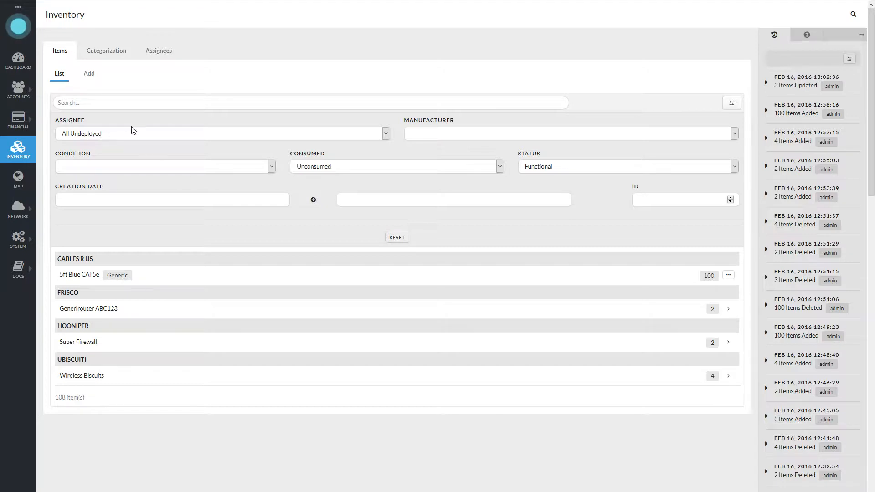
click(86, 133)
click(74, 202)
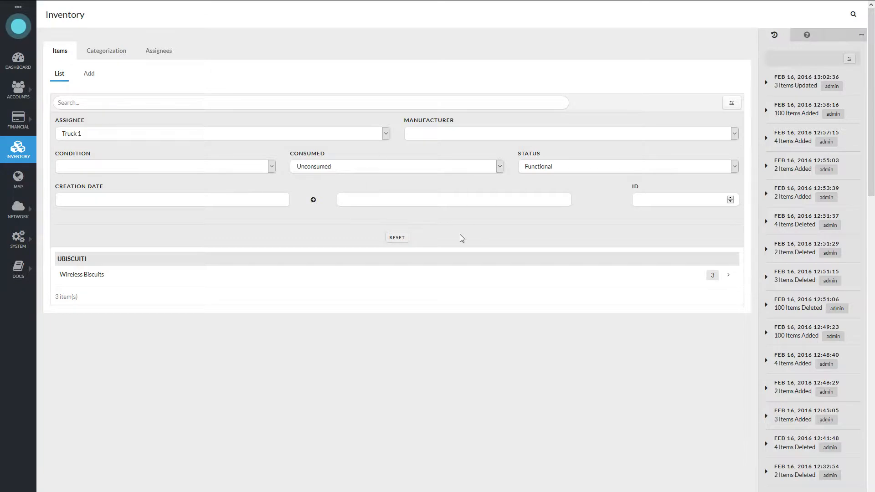
click(398, 239)
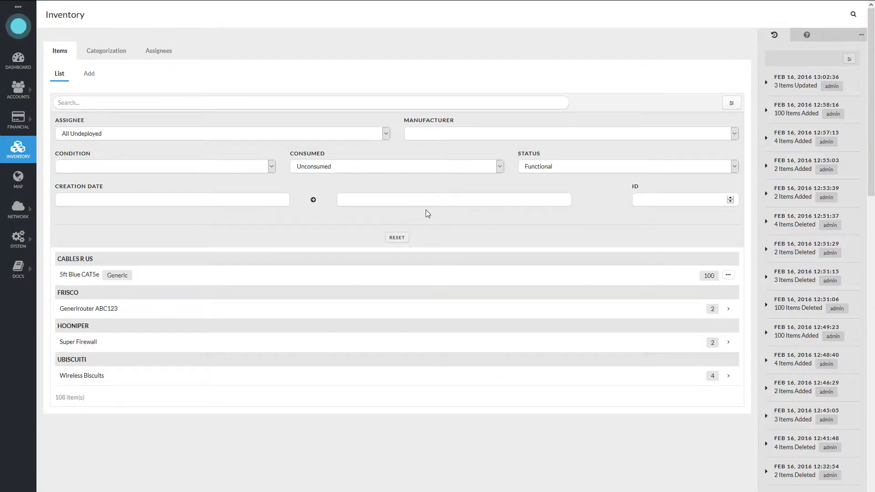
drag(64, 273, 107, 276)
click(168, 274)
click(727, 275)
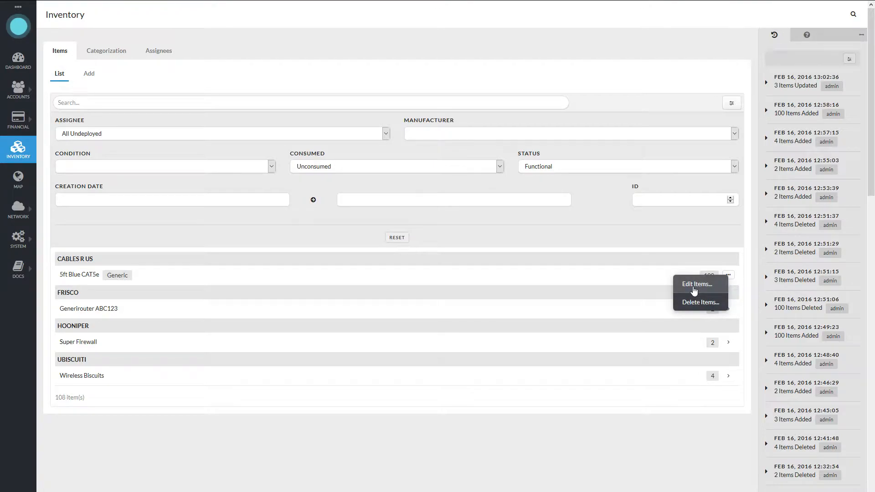
click(693, 290)
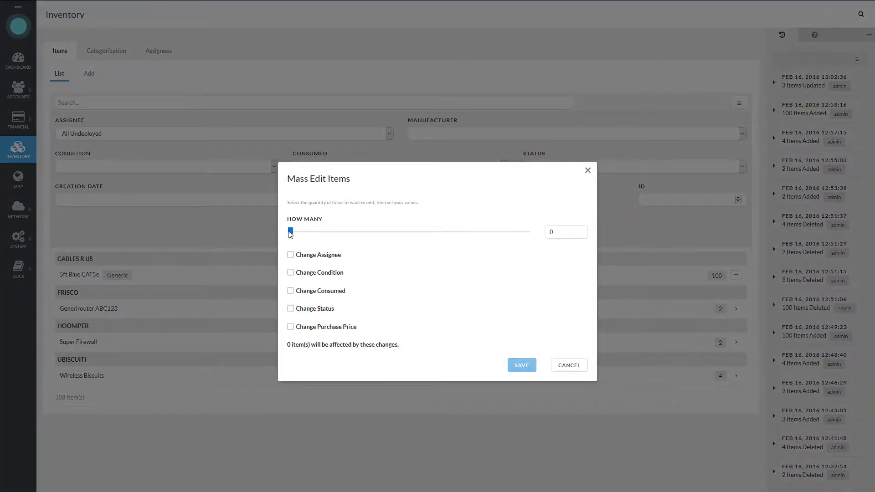
mouse_move(290, 231)
mouse_down()
mouse_move(355, 231)
mouse_move(291, 232)
mouse_move(319, 231)
mouse_move(280, 242)
mouse_up()
click(569, 366)
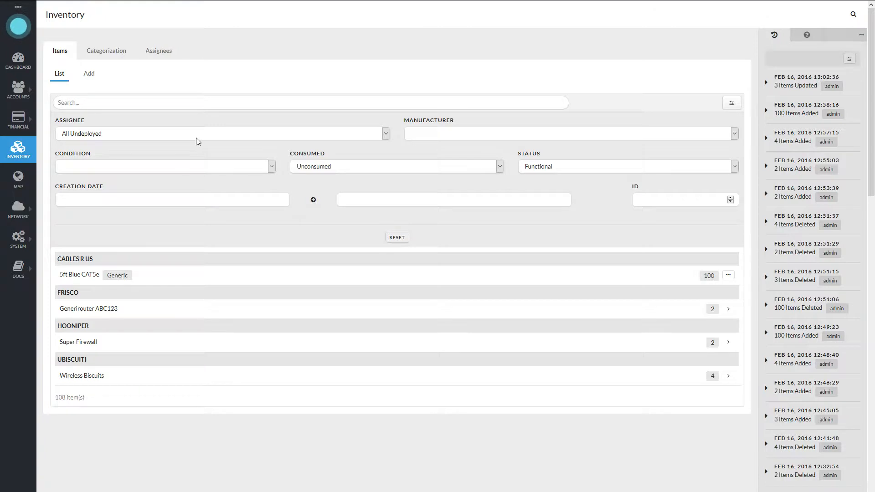
- Limit the inventory to the Warehouse and mass edit 10 of its 5ft Blue CAT5e items to assignee Truck 1
click(157, 137)
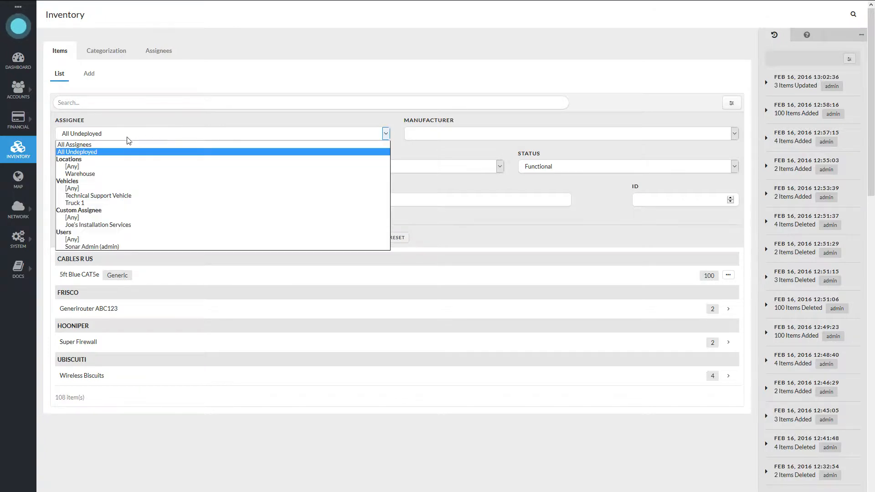
click(80, 174)
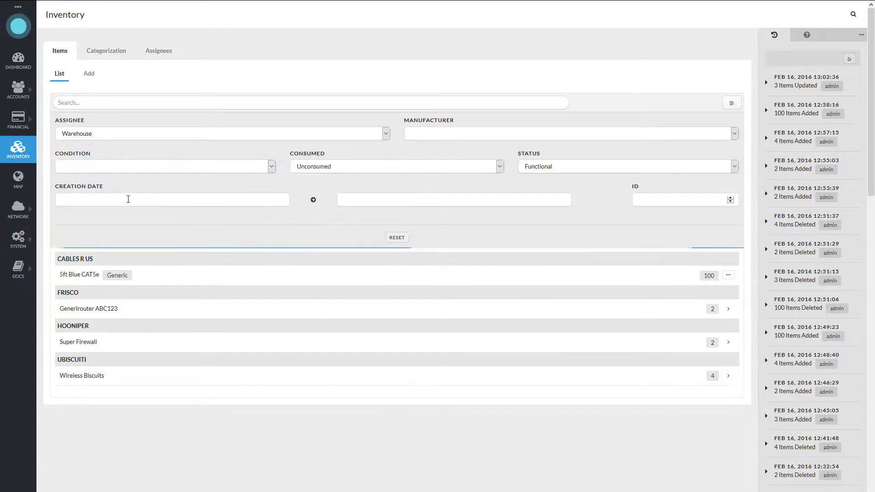
click(727, 277)
click(703, 285)
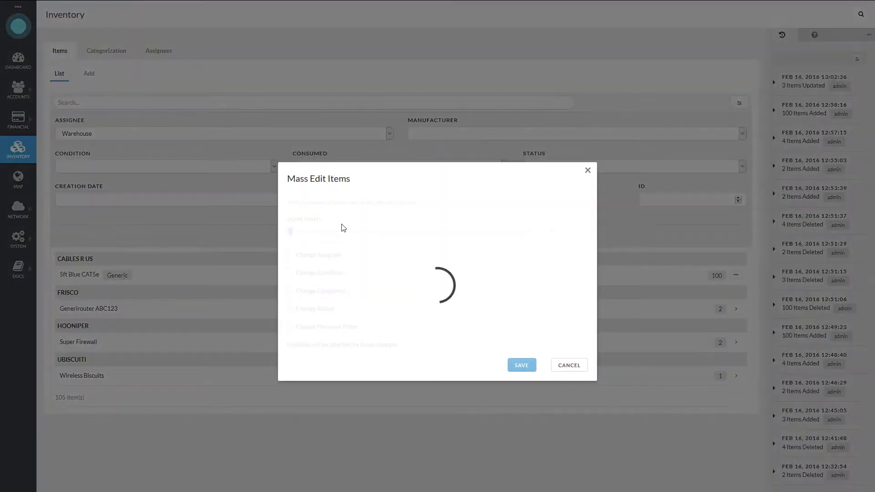
click(571, 232)
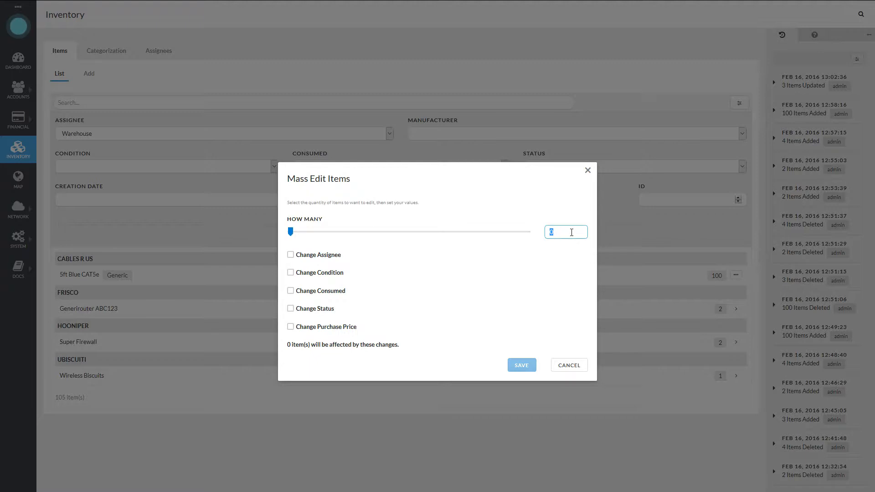
text(10)
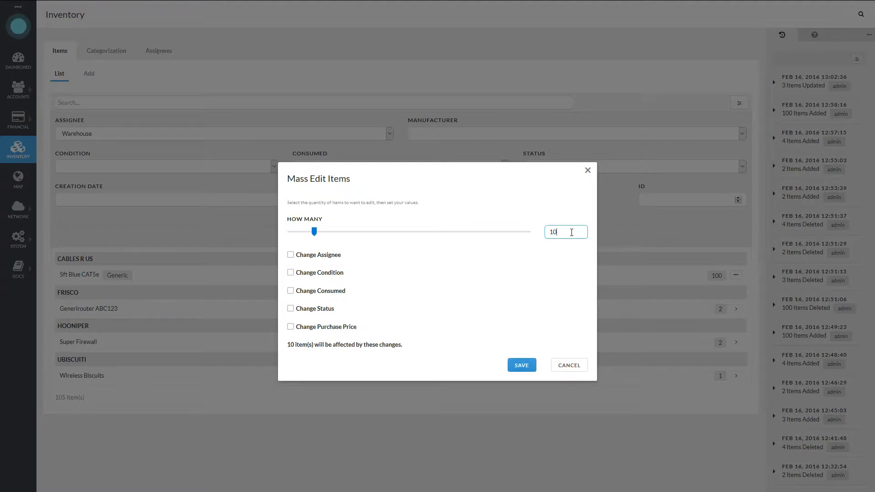
click(307, 255)
click(344, 260)
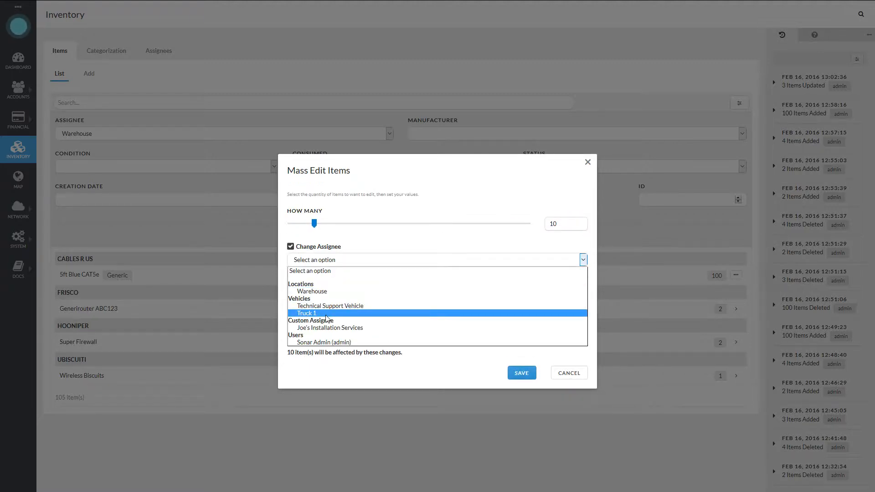
click(485, 308)
click(522, 374)
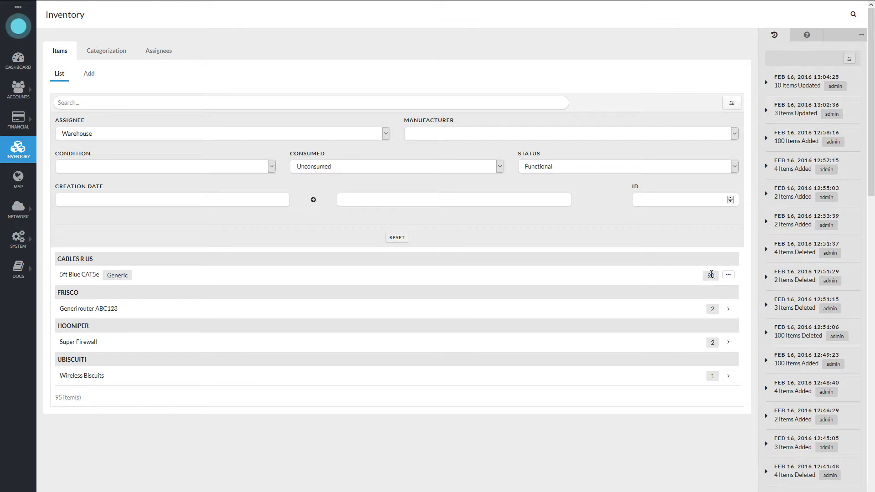
- Check the 5ft Blue CAT5e quantities under All Undeployed and then under the assignee Truck 1
click(106, 135)
click(94, 152)
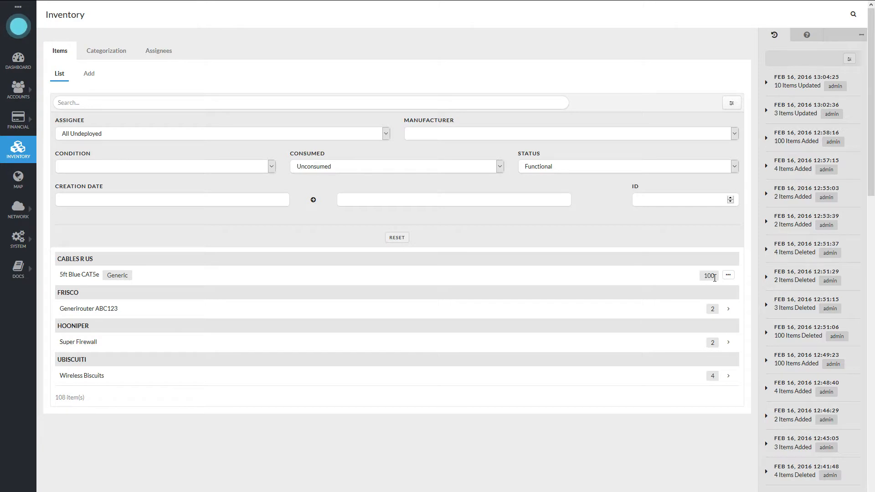
click(119, 137)
click(97, 200)
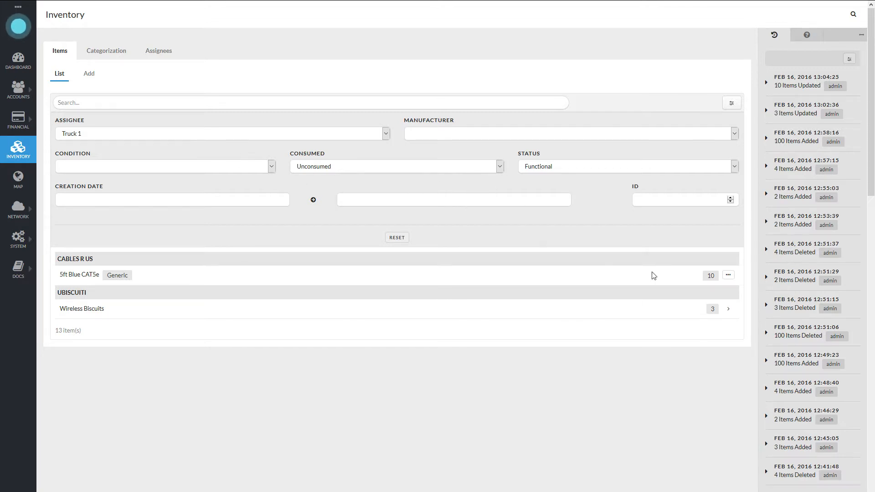
click(728, 277)
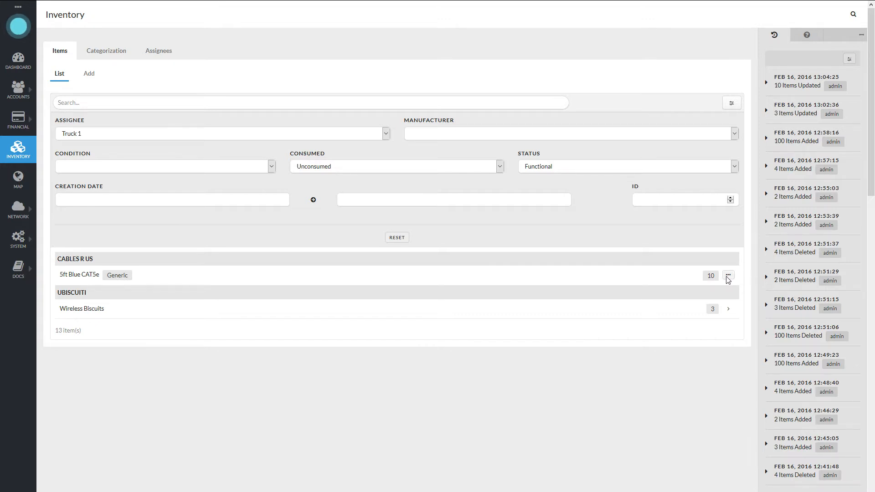
click(422, 332)
- Mass edit 5 of Truck 1's 5ft Blue CAT5e items to change their assignee to Warehouse
click(728, 276)
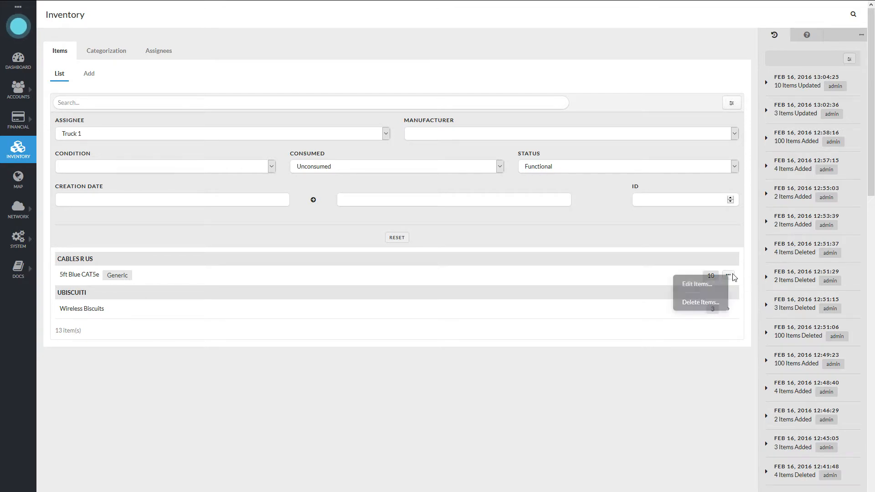
click(697, 284)
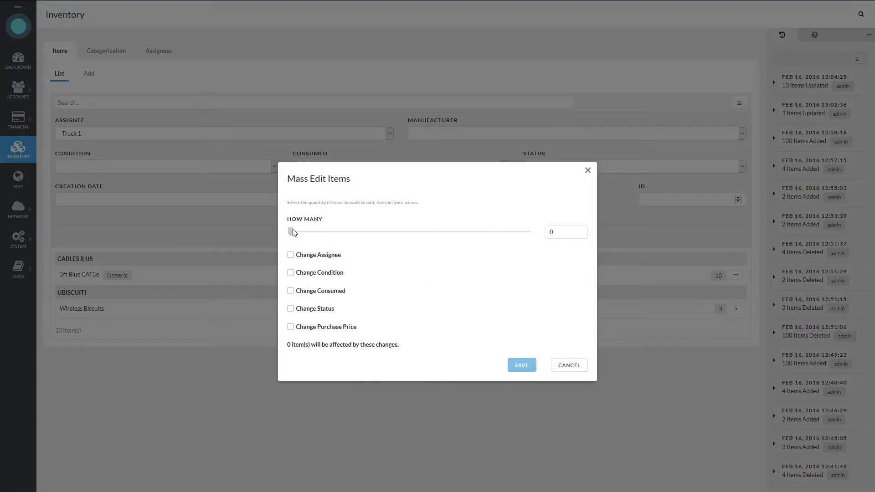
drag(292, 232, 410, 233)
click(323, 255)
click(322, 262)
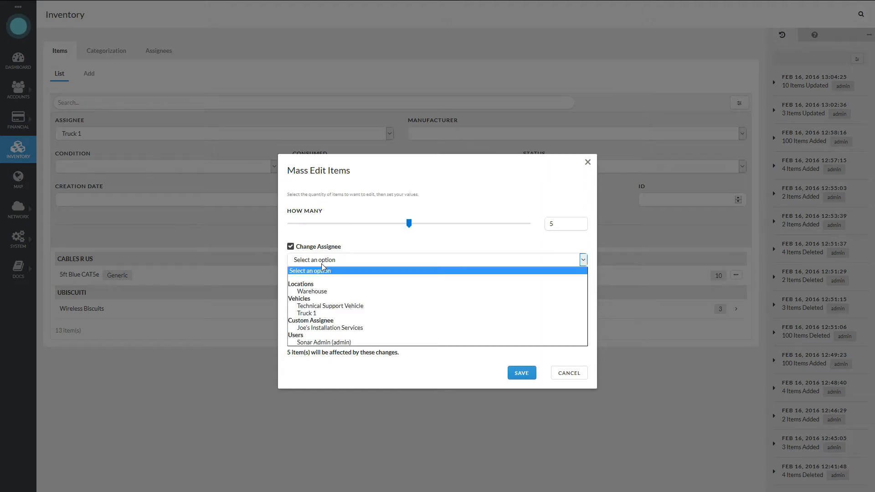
click(333, 292)
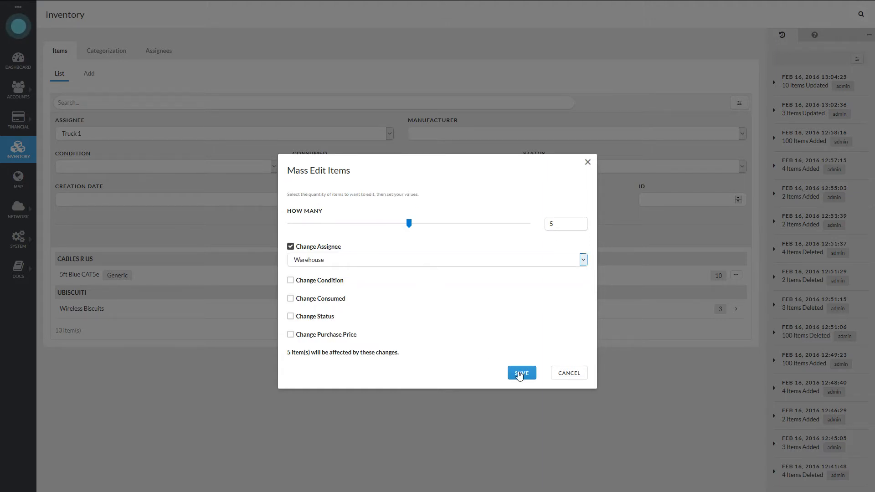
click(520, 373)
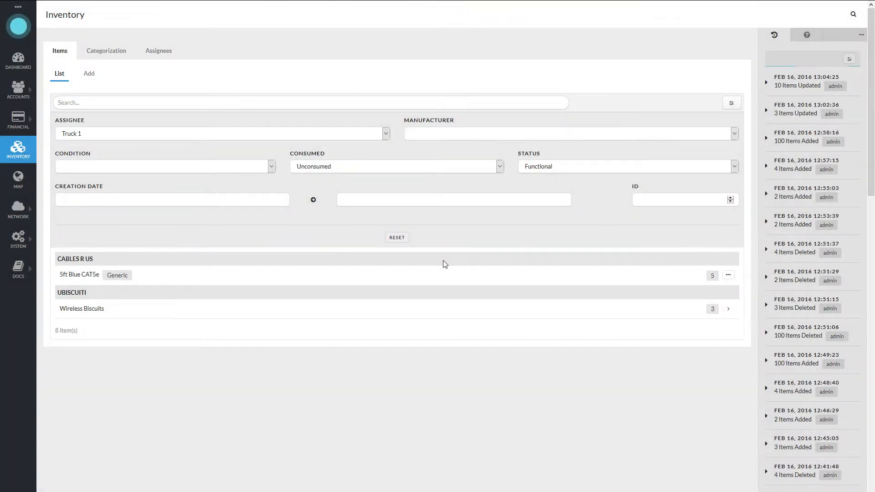
- Set the assignee filter back to All Undeployed and collapse the filter options
click(85, 135)
click(87, 153)
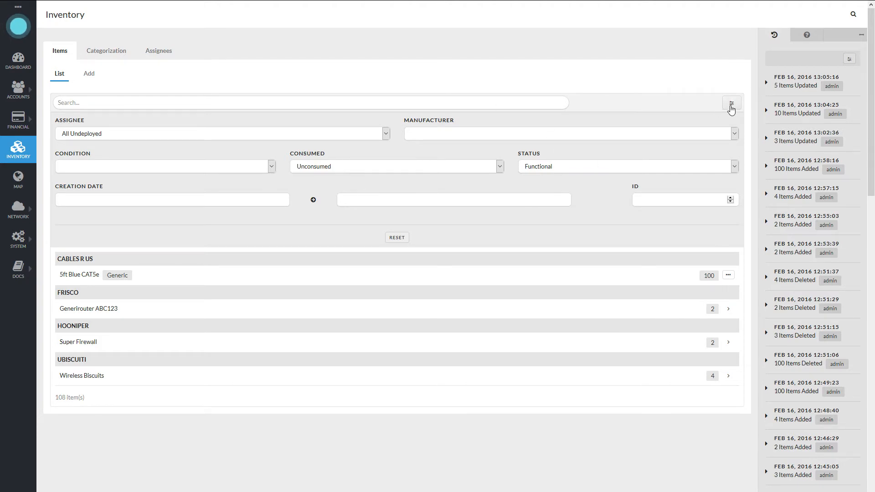
click(730, 108)
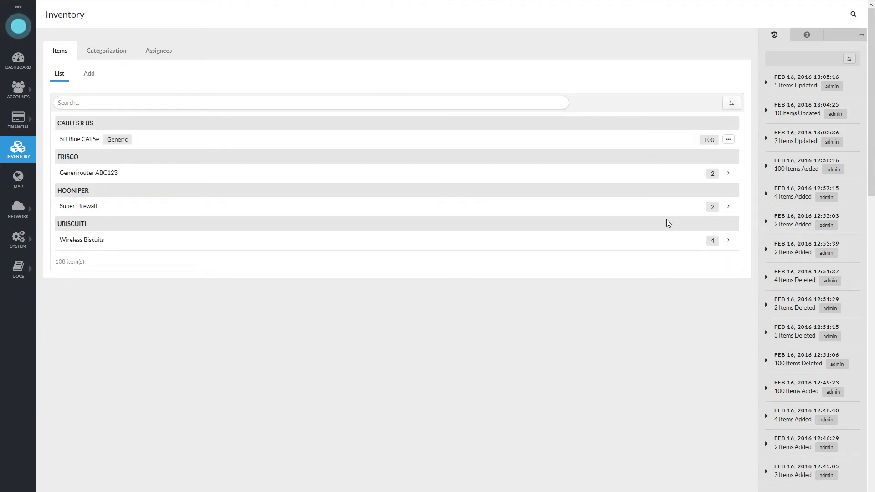